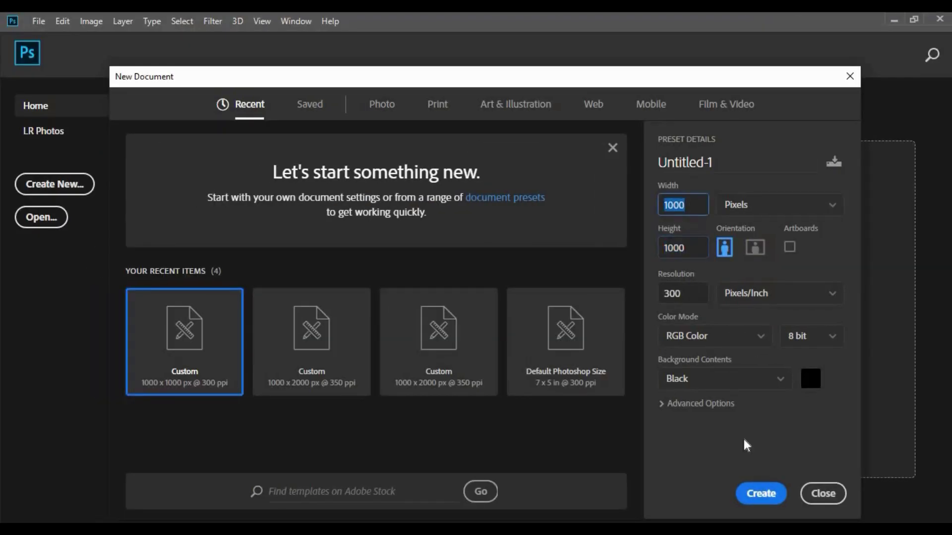
- Create the new 1000 × 1000 px, 300 ppi RGB document with a black background
{"action": "left_click", "coordinate": [761, 494]}
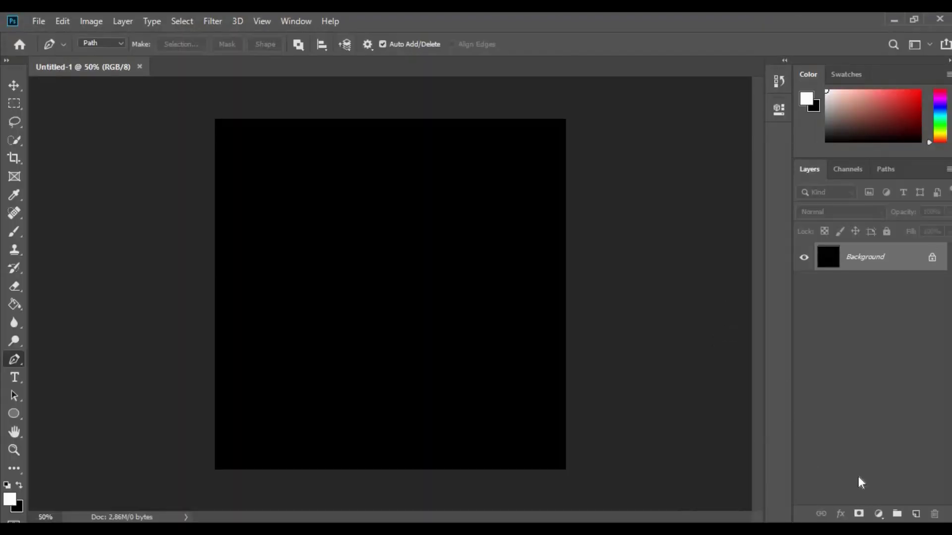
- On a new layer, draw the first star arms with the Pen tool and fill them white
{"action": "left_click", "coordinate": [916, 514]}
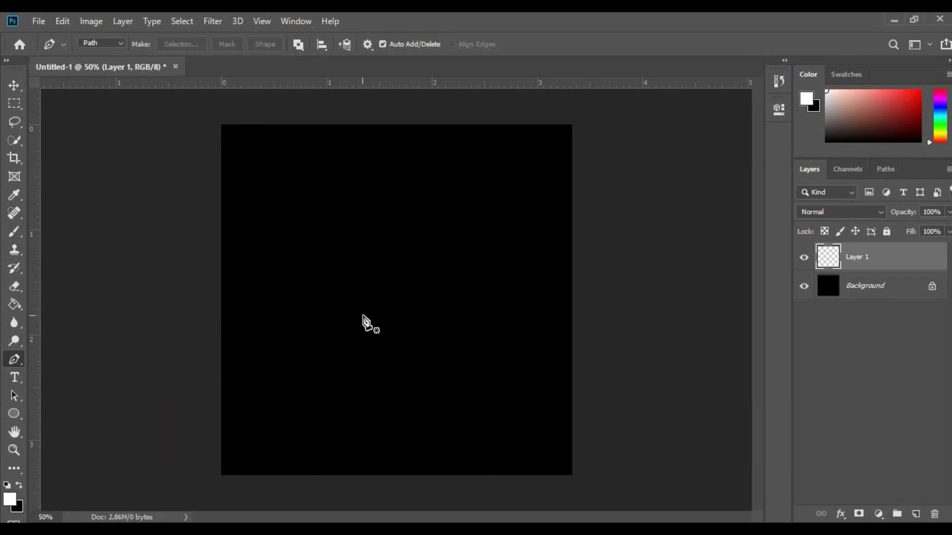
{"action": "left_click", "coordinate": [559, 352]}
{"action": "left_click", "coordinate": [259, 458]}
{"action": "right_click", "coordinate": [375, 327]}
{"action": "left_click", "coordinate": [425, 295]}
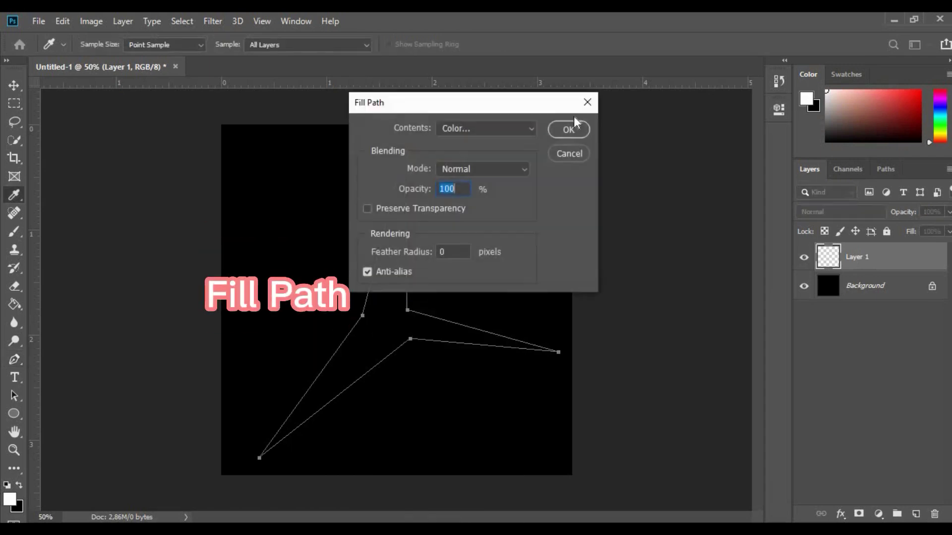
{"action": "left_click", "coordinate": [569, 131]}
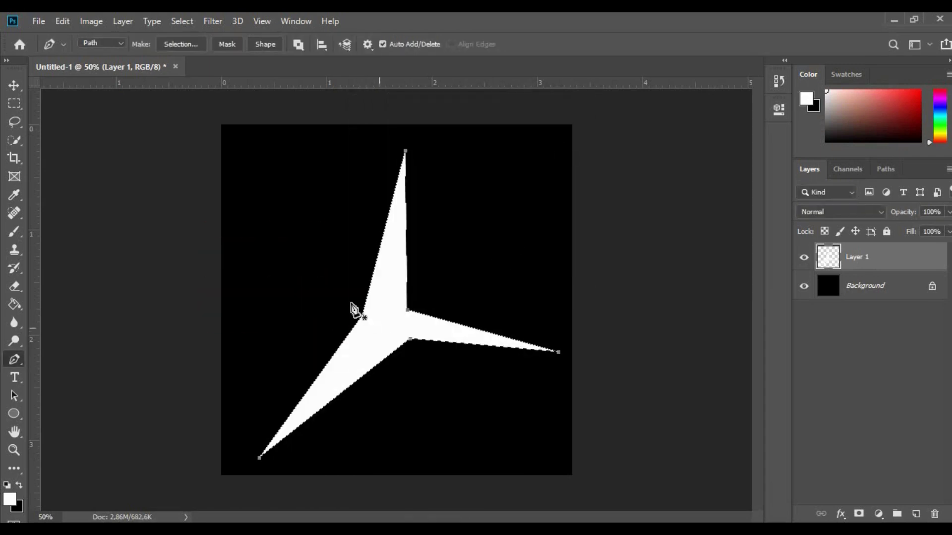
- Add another pair of star arms, fill them white, and deselect the path
{"action": "left_click", "coordinate": [279, 213]}
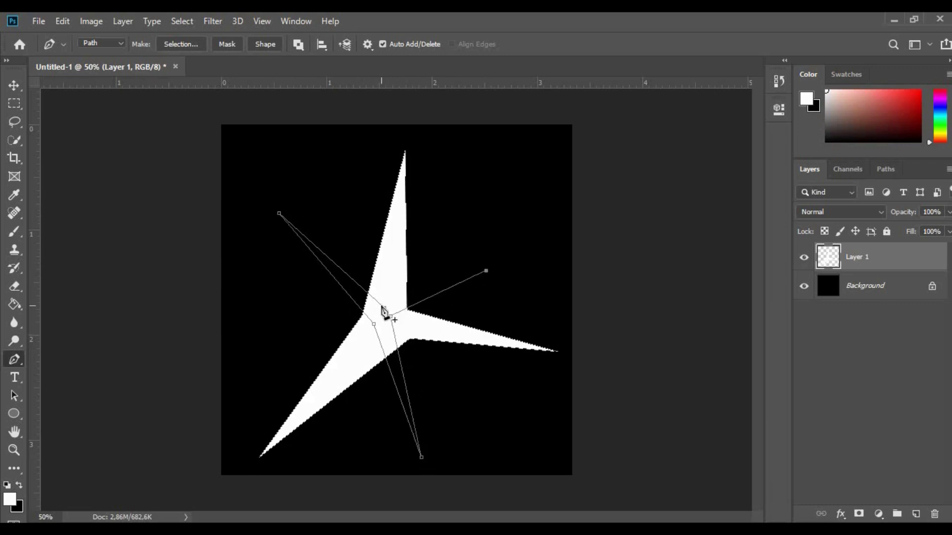
{"action": "right_click", "coordinate": [388, 314]}
{"action": "left_click", "coordinate": [425, 293]}
{"action": "left_click", "coordinate": [570, 131]}
{"action": "key", "text": "Return"}
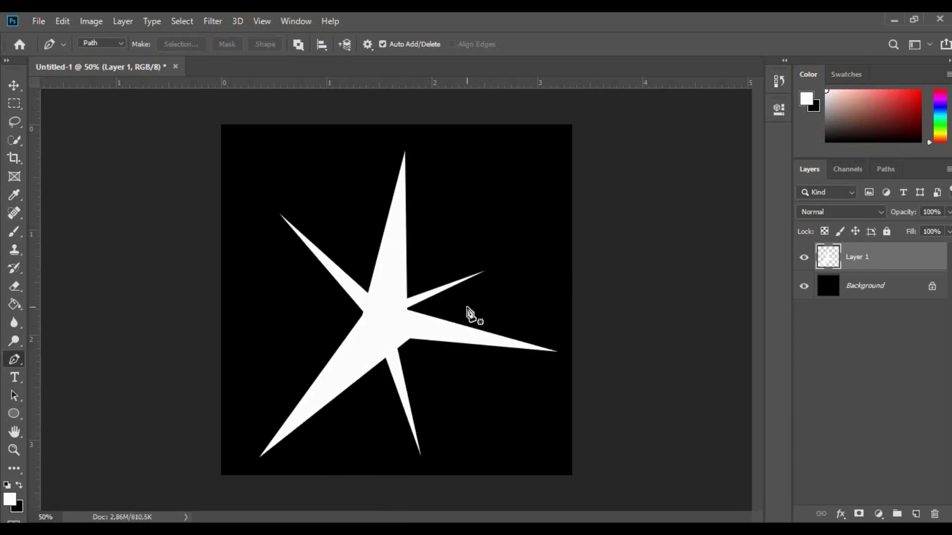
- Soften the star with a stronger Gaussian Blur radius
{"action": "left_click", "coordinate": [213, 21]}
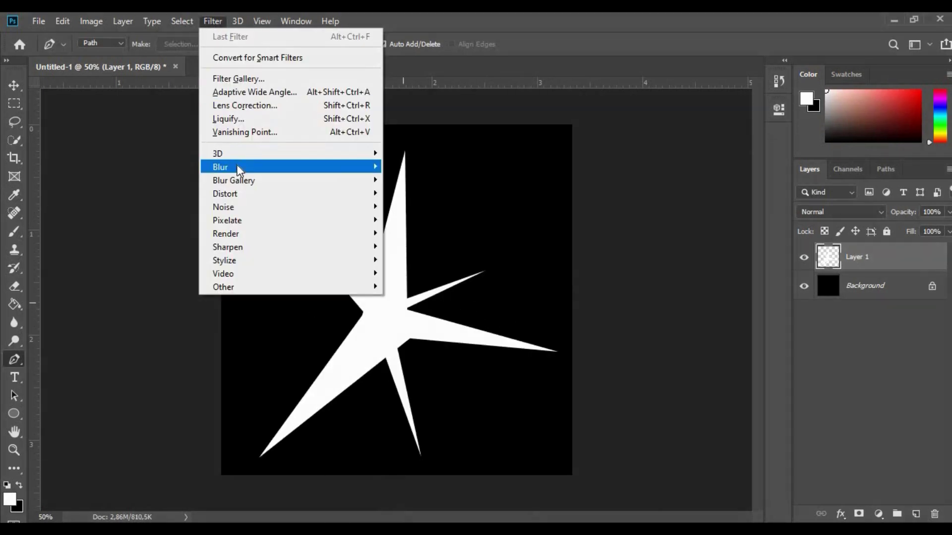
{"action": "mouse_move", "coordinate": [240, 167]}
{"action": "left_click", "coordinate": [414, 224]}
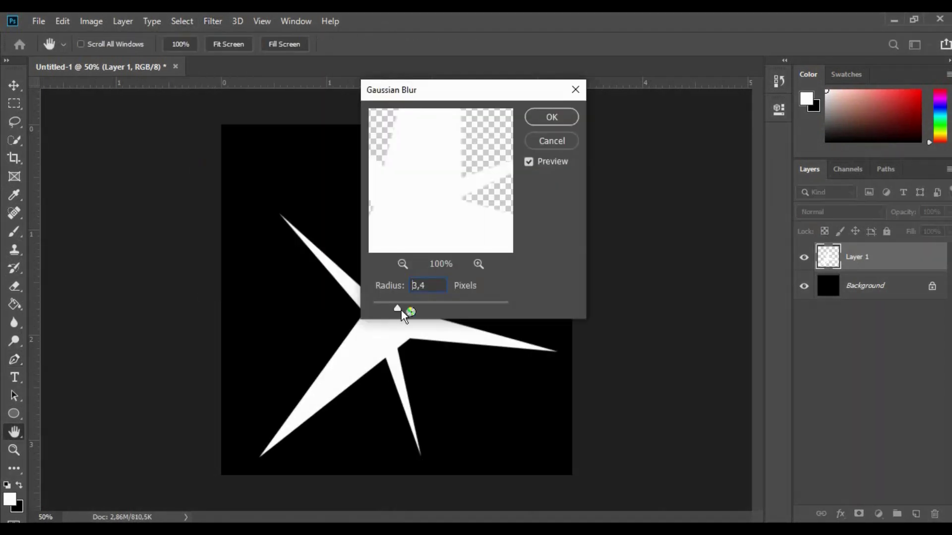
{"action": "left_click_drag", "start_coordinate": [405, 315], "coordinate": [412, 312]}
{"action": "left_click", "coordinate": [549, 118]}
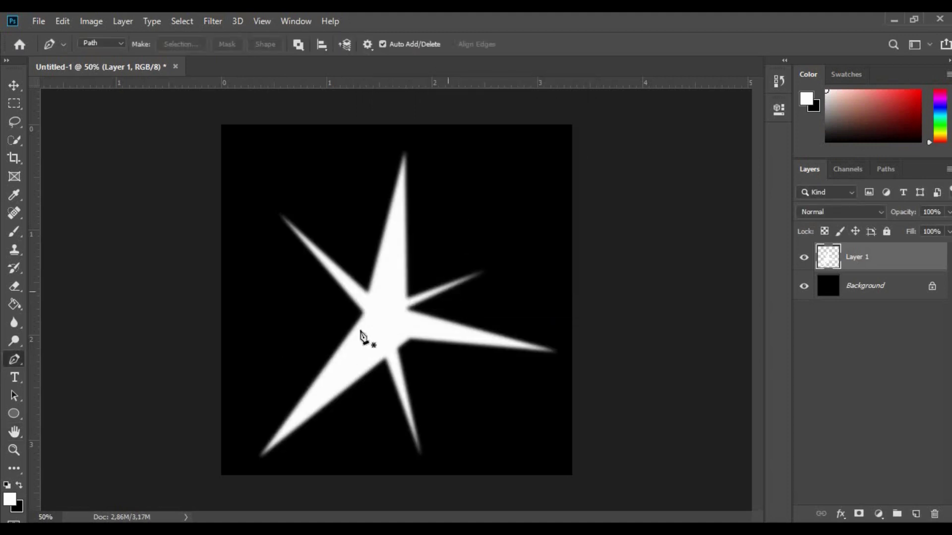
- Open the File export menu and paint the first white ray of a starburst
{"action": "left_click", "coordinate": [62, 21]}
{"action": "mouse_move", "coordinate": [39, 21]}
{"action": "mouse_move", "coordinate": [53, 212]}
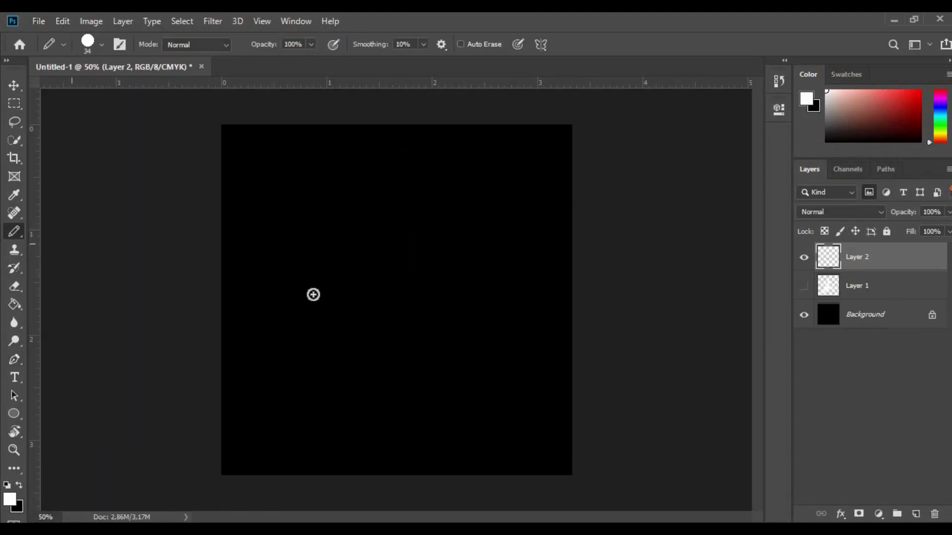
{"action": "left_click_drag", "start_coordinate": [381, 277], "coordinate": [397, 272]}
- Paint several more white rays radiating from the starburst centre
{"action": "left_click_drag", "start_coordinate": [270, 308], "coordinate": [399, 274]}
{"action": "left_click_drag", "start_coordinate": [391, 280], "coordinate": [319, 435]}
{"action": "mouse_move", "coordinate": [394, 292]}
{"action": "left_mouse_down"}
{"action": "mouse_move", "coordinate": [444, 414]}
{"action": "mouse_move", "coordinate": [508, 227]}
{"action": "mouse_move", "coordinate": [412, 270]}
{"action": "mouse_move", "coordinate": [481, 307]}
{"action": "left_mouse_up"}
{"action": "mouse_move", "coordinate": [448, 211]}
{"action": "left_mouse_down"}
{"action": "mouse_move", "coordinate": [400, 251]}
{"action": "mouse_move", "coordinate": [454, 220]}
{"action": "left_mouse_up"}
{"action": "mouse_move", "coordinate": [315, 242]}
{"action": "left_mouse_down"}
{"action": "mouse_move", "coordinate": [357, 281]}
{"action": "mouse_move", "coordinate": [330, 350]}
{"action": "left_mouse_up"}
{"action": "mouse_move", "coordinate": [461, 327]}
{"action": "left_mouse_down"}
{"action": "mouse_move", "coordinate": [419, 305]}
{"action": "mouse_move", "coordinate": [497, 386]}
{"action": "mouse_move", "coordinate": [433, 318]}
{"action": "left_mouse_up"}
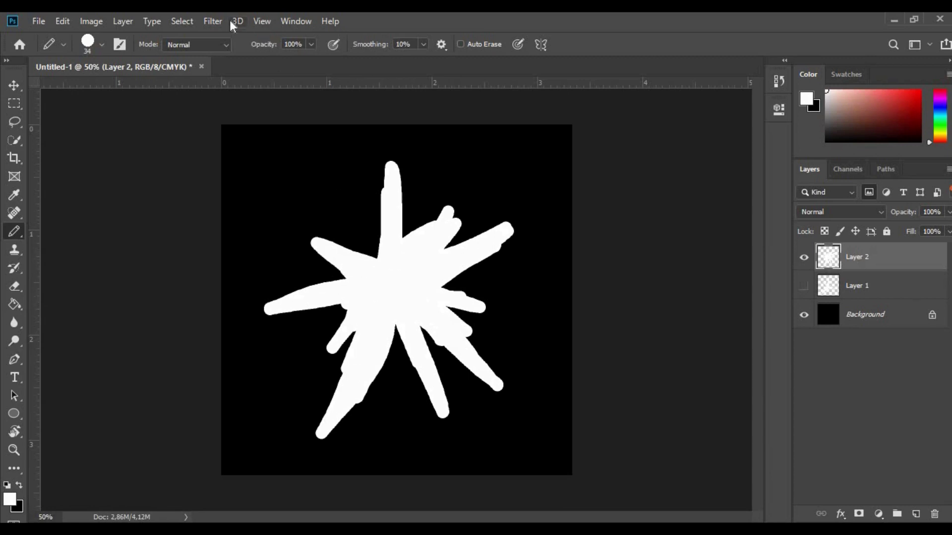
- Apply Radial Blur to the starburst twice
{"action": "left_click", "coordinate": [212, 21]}
{"action": "left_click", "coordinate": [230, 36]}
{"action": "left_click", "coordinate": [213, 22]}
{"action": "left_click", "coordinate": [231, 37]}
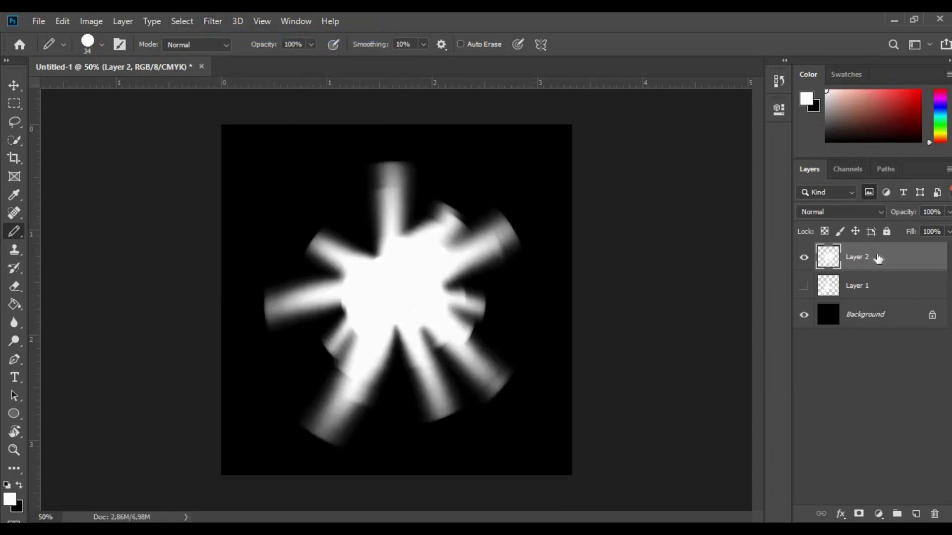
- Duplicate the starburst layer, rotate it about 30° and enlarge it slightly
{"action": "key", "text": "ctrl+j"}
{"action": "key", "text": "ctrl+t"}
{"action": "left_click_drag", "start_coordinate": [552, 501], "coordinate": [453, 510]}
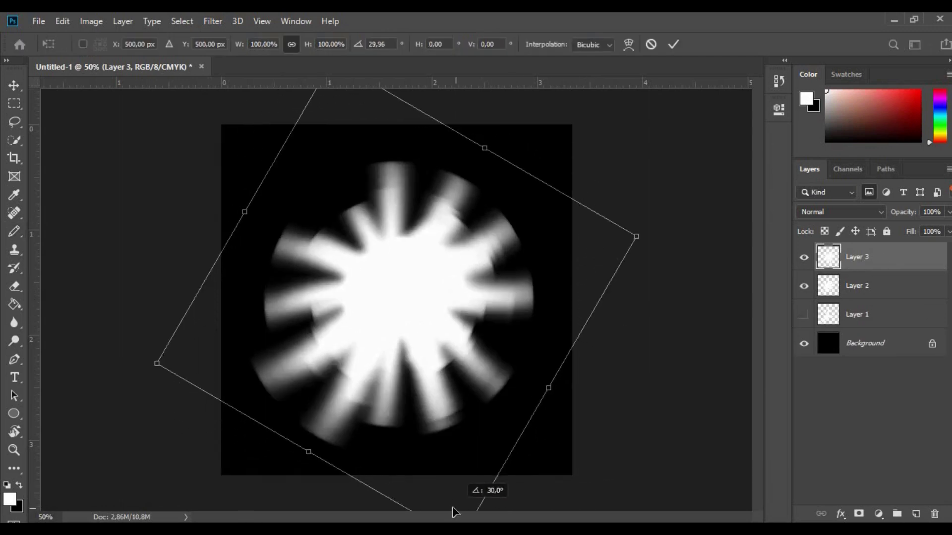
{"action": "left_click_drag", "start_coordinate": [559, 457], "coordinate": [629, 341]}
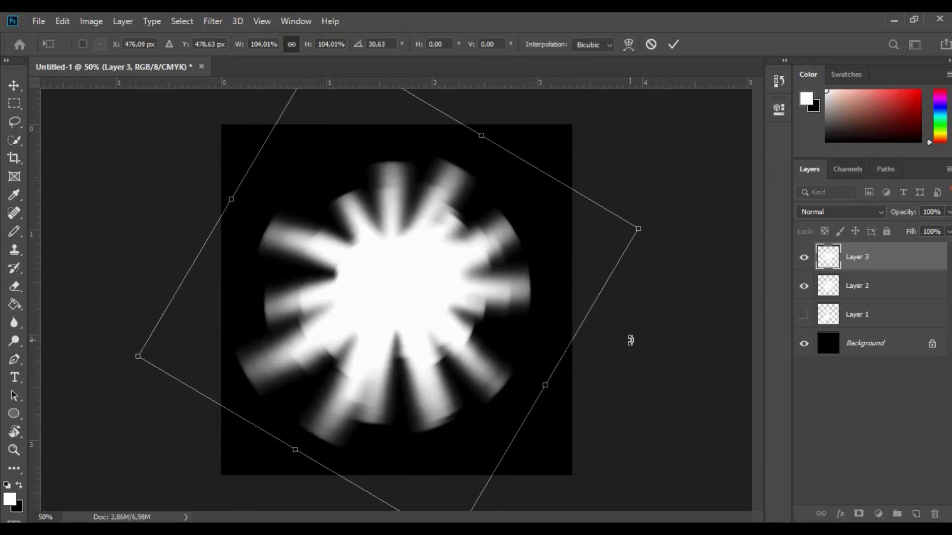
{"action": "key", "text": "Return"}
- Switch back to the Pencil tool and open the File export options
{"action": "key", "text": "b"}
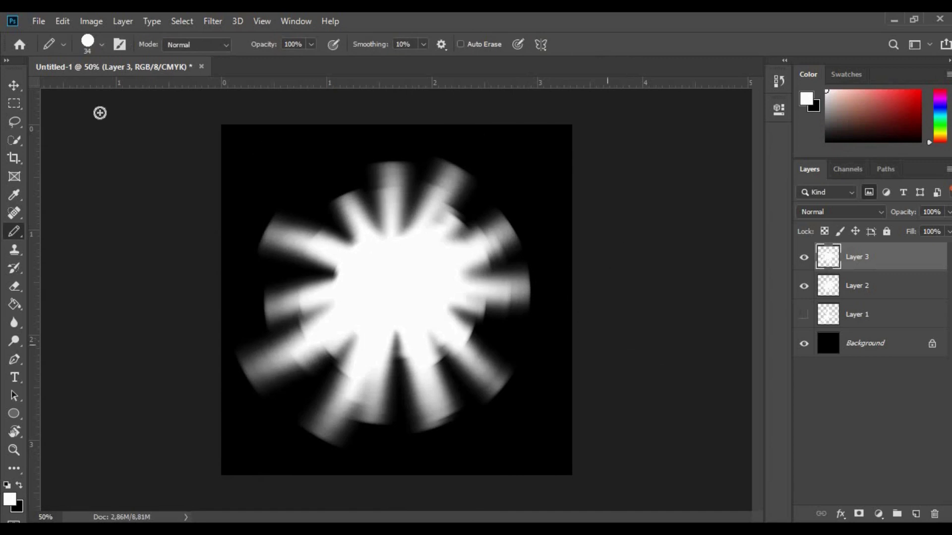
{"action": "left_click", "coordinate": [38, 21]}
{"action": "mouse_move", "coordinate": [159, 210]}
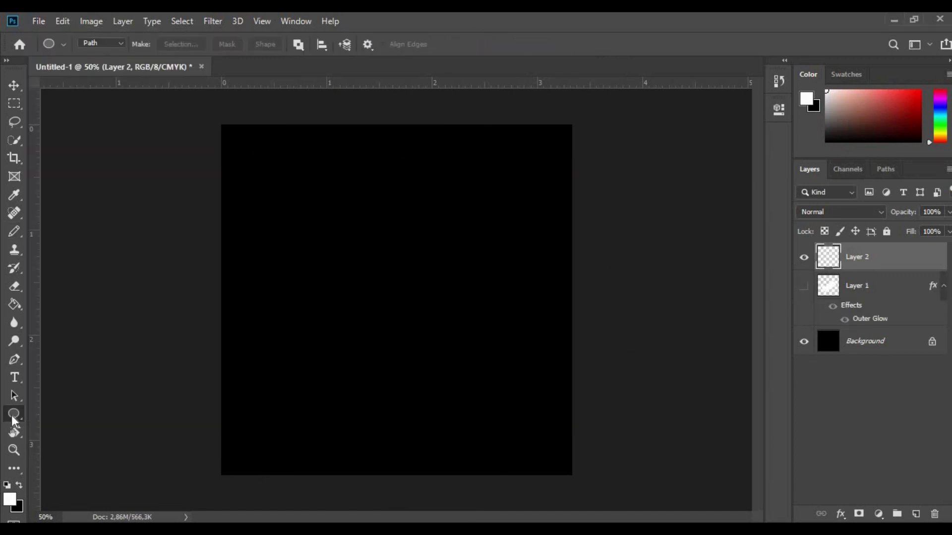
- Stroke a large ellipse path with the white brush, hide the background, and open export
{"action": "mouse_move", "coordinate": [270, 162]}
{"action": "left_mouse_down"}
{"action": "mouse_move", "coordinate": [506, 432]}
{"action": "mouse_move", "coordinate": [518, 430]}
{"action": "left_mouse_up"}
{"action": "right_click", "coordinate": [408, 310]}
{"action": "left_click", "coordinate": [452, 295]}
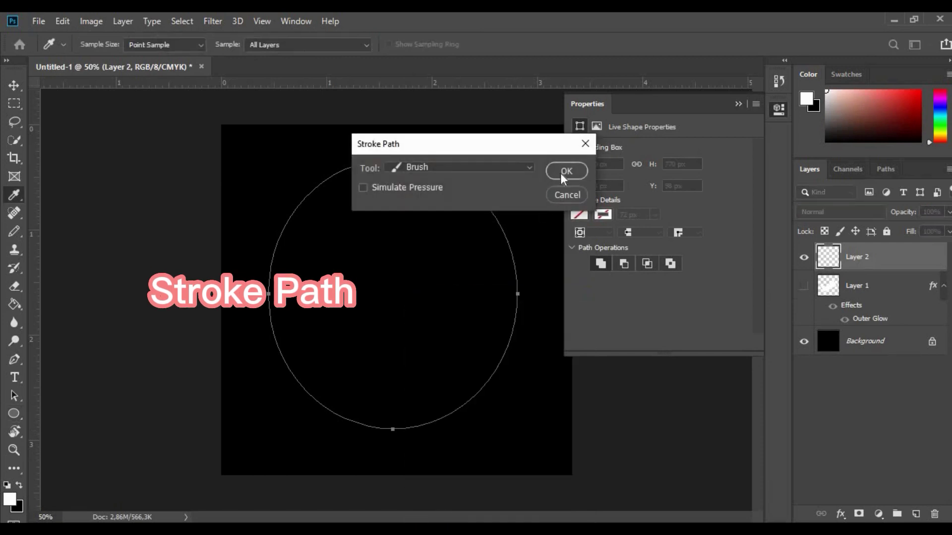
{"action": "left_click", "coordinate": [565, 171]}
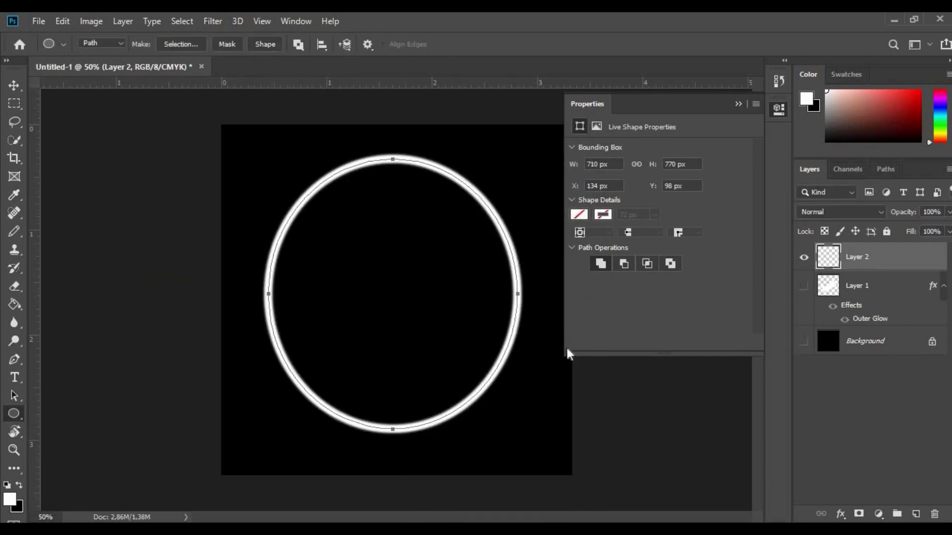
{"action": "left_click", "coordinate": [804, 342]}
{"action": "left_click", "coordinate": [37, 21]}
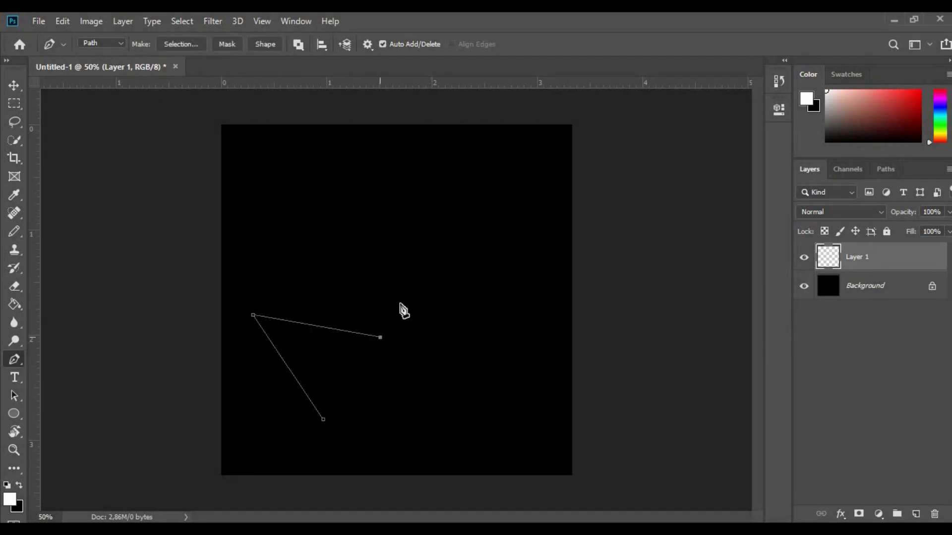
- Fill the pen-drawn angular shape white and shift it up and right
{"action": "right_click", "coordinate": [370, 357]}
{"action": "left_click", "coordinate": [414, 125]}
{"action": "left_click", "coordinate": [569, 130]}
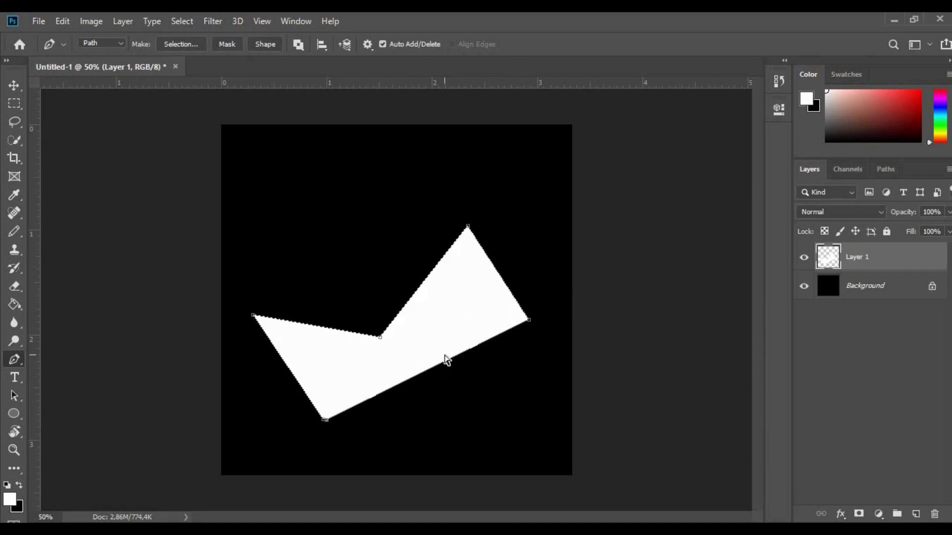
{"action": "key", "text": "ctrl+t"}
{"action": "left_click_drag", "start_coordinate": [444, 357], "coordinate": [399, 350]}
{"action": "key", "text": "Escape"}
{"action": "key", "text": "ctrl+t"}
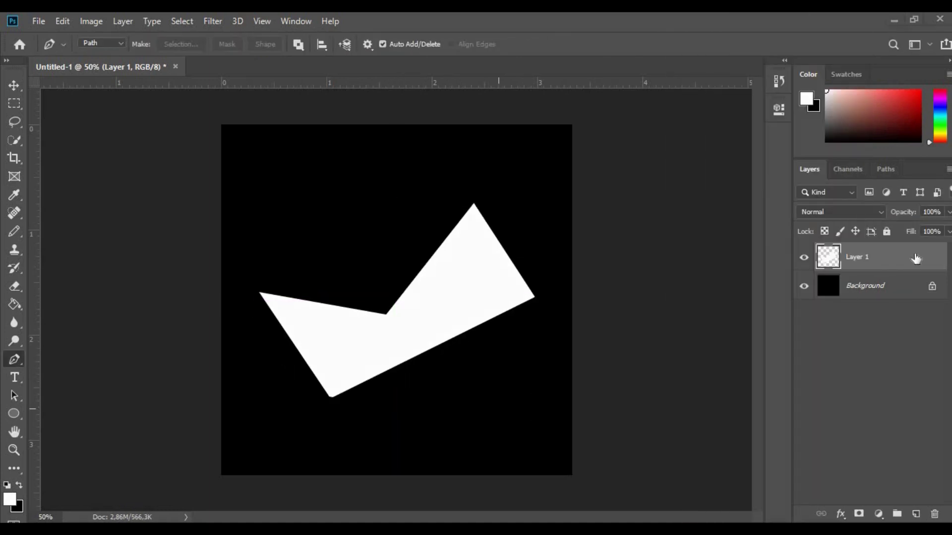
- Give Layer 1 an Outer Glow with larger size and spread, then hide the background for export
{"action": "double_click", "coordinate": [915, 258]}
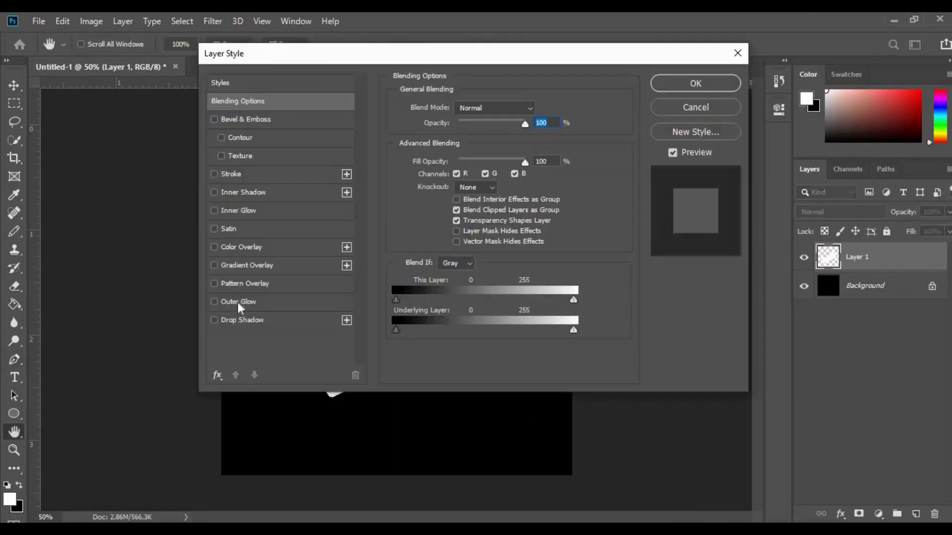
{"action": "left_click", "coordinate": [239, 302]}
{"action": "left_click_drag", "start_coordinate": [456, 60], "coordinate": [648, 96]}
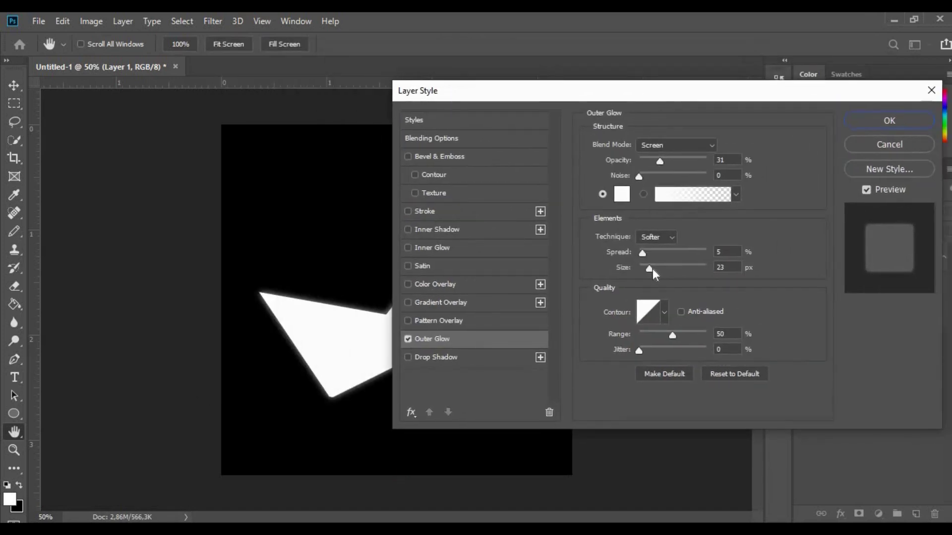
{"action": "mouse_move", "coordinate": [646, 268]}
{"action": "left_mouse_down"}
{"action": "mouse_move", "coordinate": [655, 268]}
{"action": "mouse_move", "coordinate": [653, 254]}
{"action": "left_mouse_up"}
{"action": "left_click", "coordinate": [889, 120]}
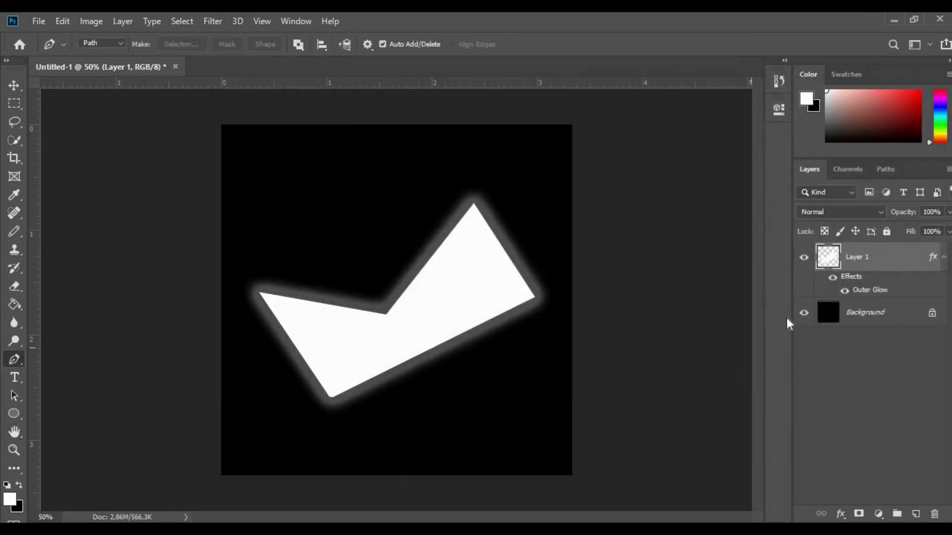
{"action": "left_click", "coordinate": [804, 312]}
{"action": "left_click", "coordinate": [38, 21]}
{"action": "mouse_move", "coordinate": [70, 218]}
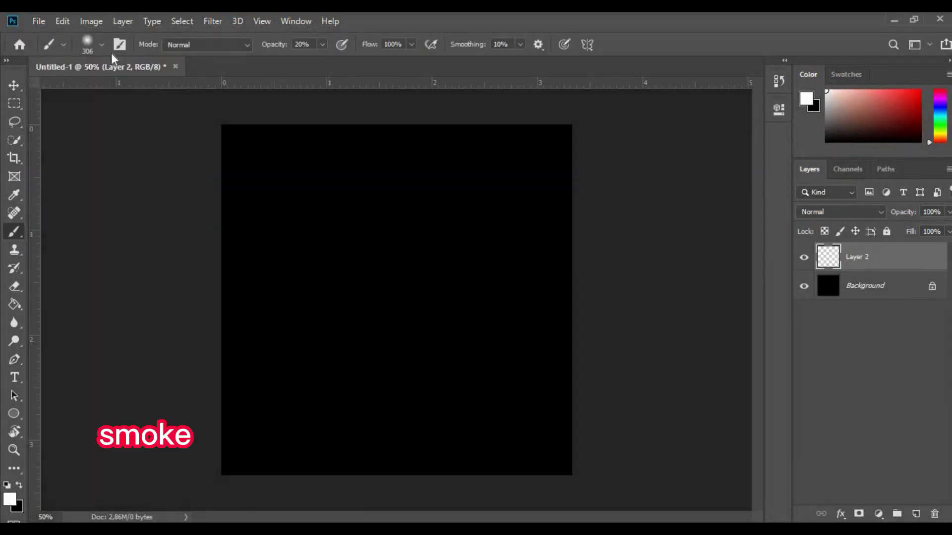
- Paint a soft smoke cloud with a 228 px brush and hide the Background layer
{"action": "left_click", "coordinate": [87, 45]}
{"action": "key", "text": "Return"}
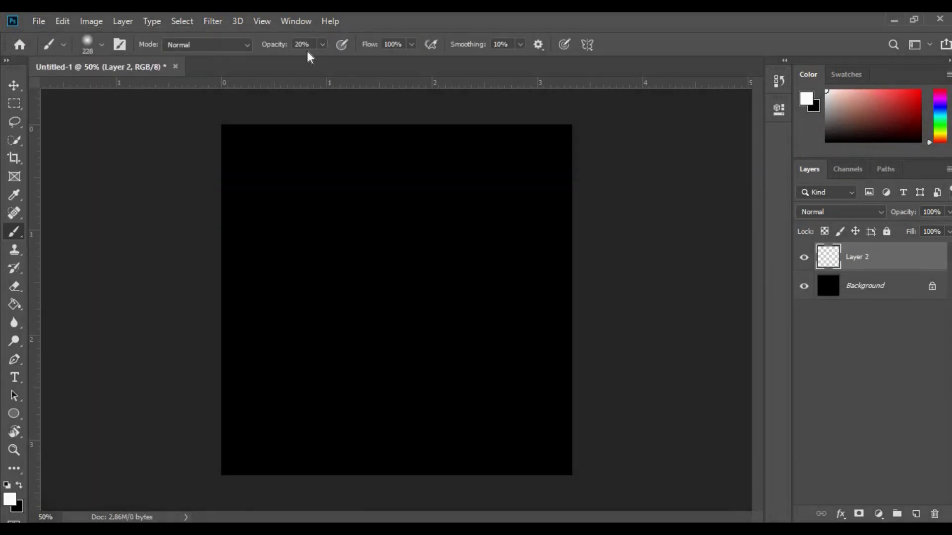
{"action": "mouse_move", "coordinate": [355, 219]}
{"action": "left_mouse_down"}
{"action": "mouse_move", "coordinate": [398, 253]}
{"action": "mouse_move", "coordinate": [305, 277]}
{"action": "mouse_move", "coordinate": [314, 212]}
{"action": "mouse_move", "coordinate": [383, 200]}
{"action": "mouse_move", "coordinate": [372, 291]}
{"action": "mouse_move", "coordinate": [394, 344]}
{"action": "mouse_move", "coordinate": [463, 310]}
{"action": "mouse_move", "coordinate": [461, 219]}
{"action": "mouse_move", "coordinate": [312, 161]}
{"action": "mouse_move", "coordinate": [317, 351]}
{"action": "mouse_move", "coordinate": [356, 363]}
{"action": "mouse_move", "coordinate": [358, 291]}
{"action": "mouse_move", "coordinate": [289, 224]}
{"action": "mouse_move", "coordinate": [380, 209]}
{"action": "mouse_move", "coordinate": [440, 350]}
{"action": "mouse_move", "coordinate": [365, 240]}
{"action": "mouse_move", "coordinate": [375, 293]}
{"action": "mouse_move", "coordinate": [397, 218]}
{"action": "mouse_move", "coordinate": [415, 240]}
{"action": "mouse_move", "coordinate": [388, 382]}
{"action": "mouse_move", "coordinate": [276, 306]}
{"action": "mouse_move", "coordinate": [395, 364]}
{"action": "left_mouse_up"}
{"action": "left_click", "coordinate": [804, 286]}
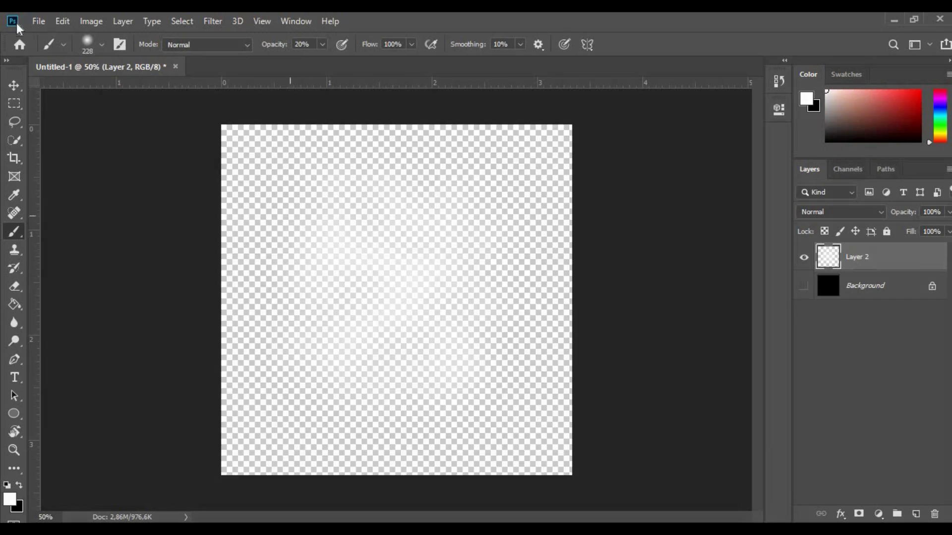
- Create a new Unity material named 'circle'
{"action": "left_click", "coordinate": [39, 21]}
{"action": "mouse_move", "coordinate": [75, 210]}
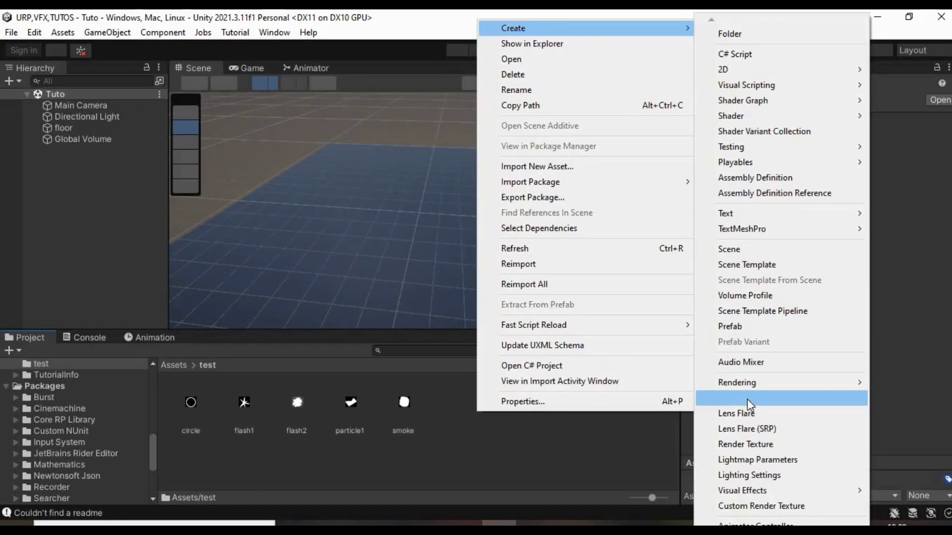
{"action": "left_click", "coordinate": [747, 400]}
{"action": "type", "text": "circle"}
{"action": "key", "text": "Return"}
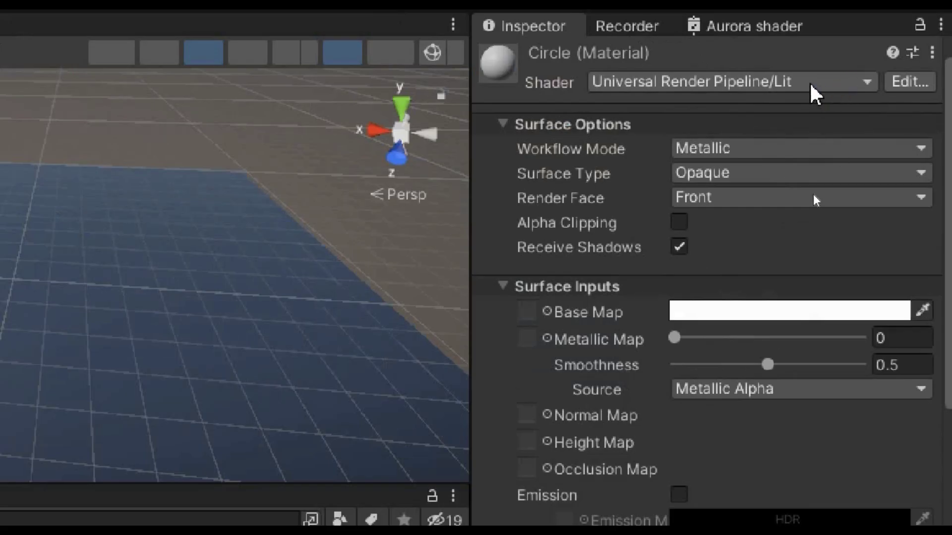
- Set circle to Particles/Standard Unlit, Fade mode, two-sided, with the circle texture as Albedo
{"action": "left_click", "coordinate": [876, 102]}
{"action": "left_click", "coordinate": [779, 233]}
{"action": "left_click", "coordinate": [801, 183]}
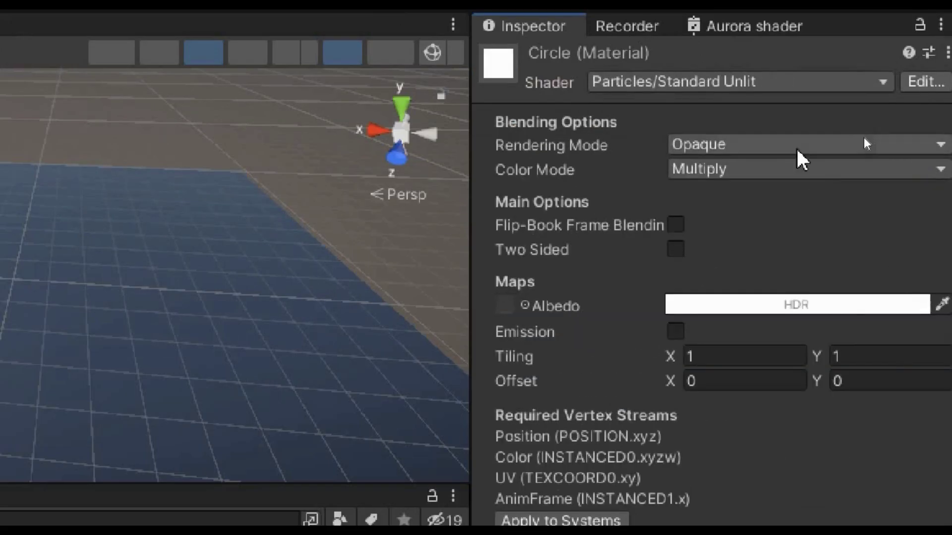
{"action": "left_click", "coordinate": [796, 149]}
{"action": "left_click", "coordinate": [743, 228]}
{"action": "left_click", "coordinate": [676, 249]}
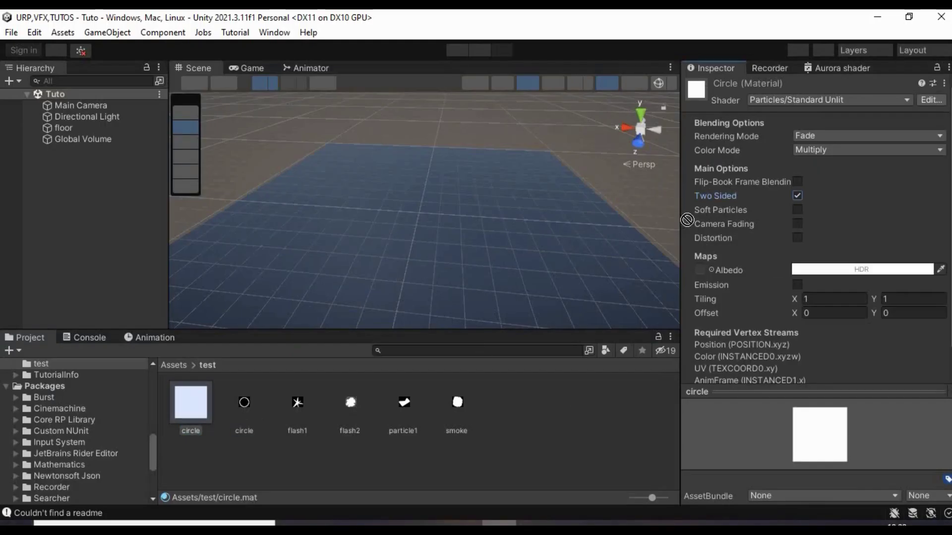
{"action": "left_click_drag", "start_coordinate": [687, 220], "coordinate": [700, 270]}
- Set the circle's Albedo HDR colour to light grey with intensity 4
{"action": "left_click", "coordinate": [803, 269]}
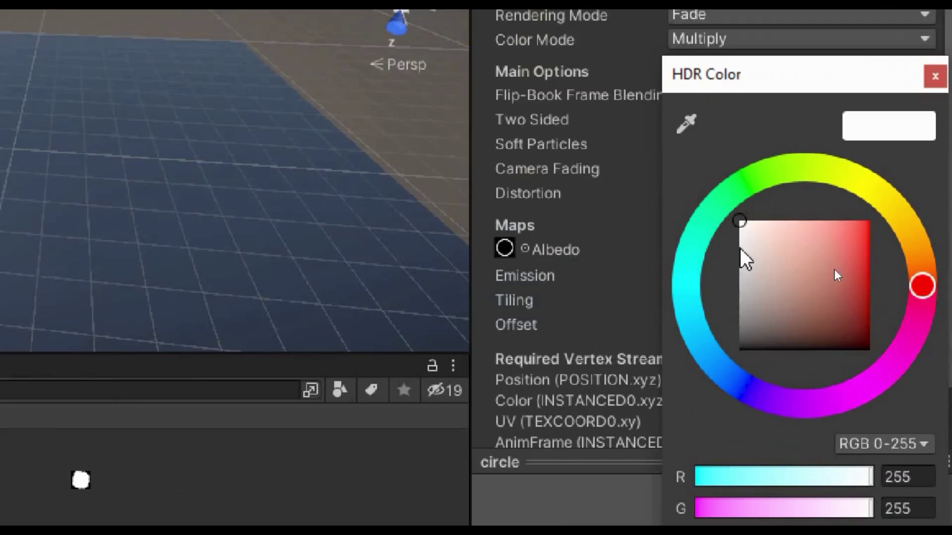
{"action": "left_click", "coordinate": [740, 251]}
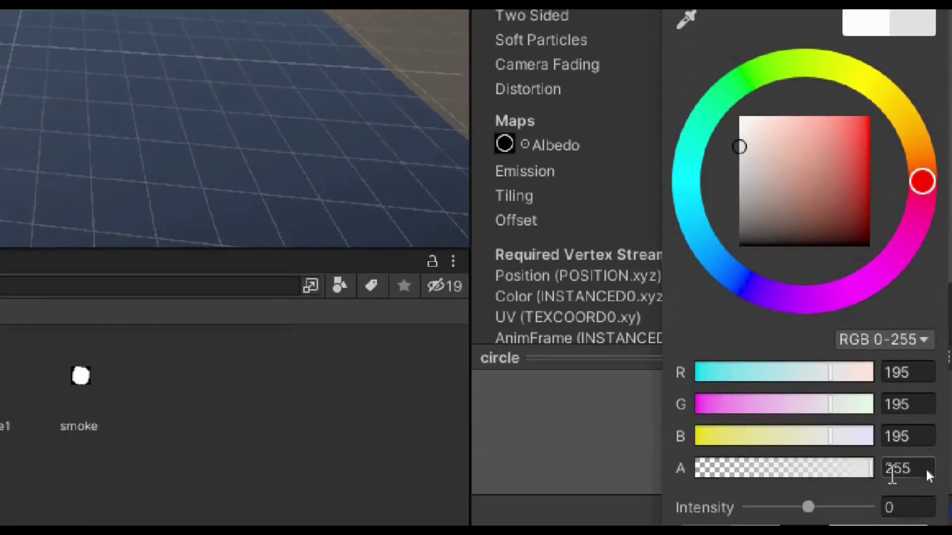
{"action": "left_click", "coordinate": [917, 475]}
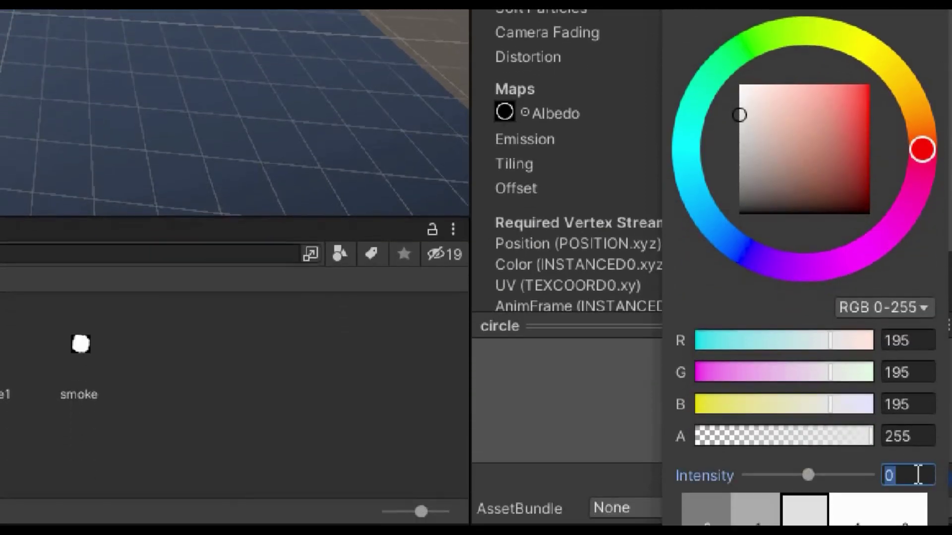
{"action": "type", "text": "3.5"}
{"action": "key", "text": "BackSpace"}
{"action": "key", "text": "BackSpace"}
{"action": "key", "text": "BackSpace"}
{"action": "type", "text": "4"}
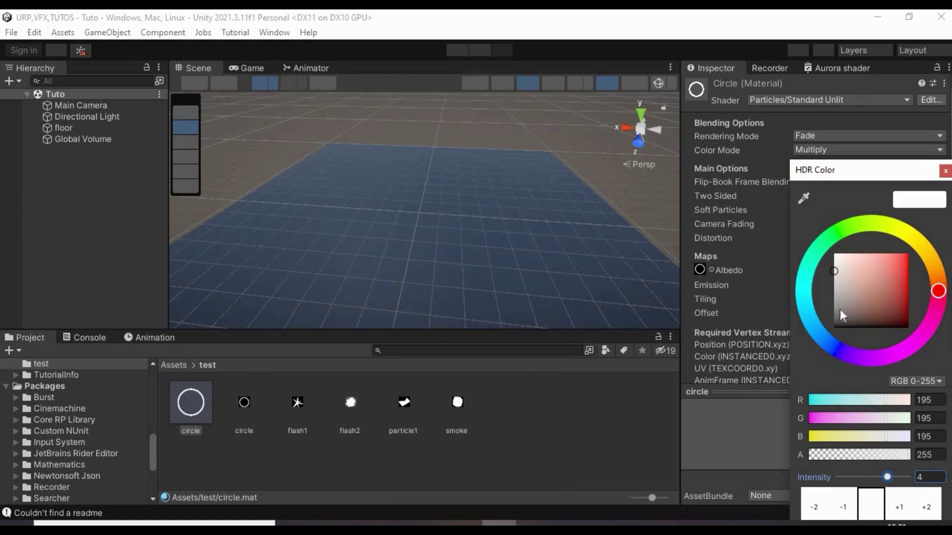
{"action": "left_click", "coordinate": [239, 409]}
- Duplicate the material as flash1 and flash2, assigning each its matching texture
{"action": "key", "text": "ctrl+d"}
{"action": "key", "text": "F2"}
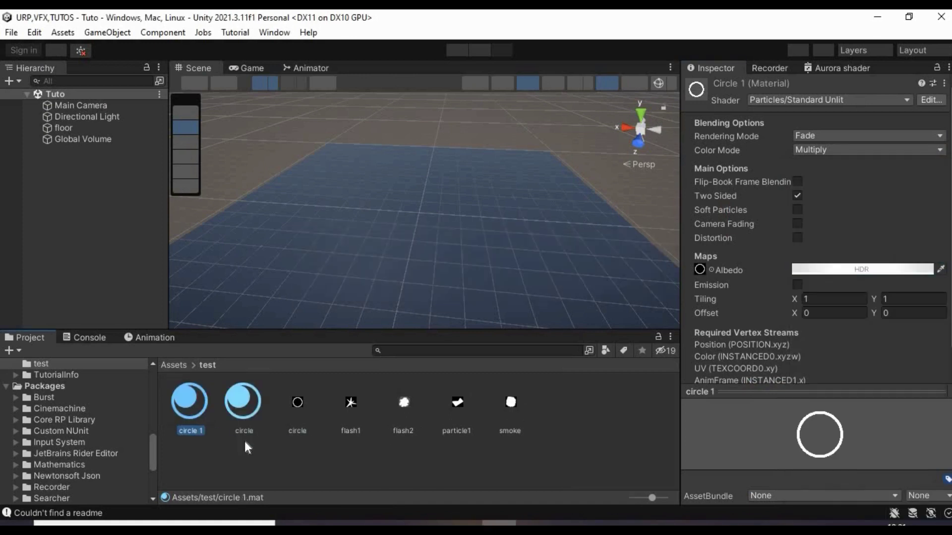
{"action": "type", "text": "flash1"}
{"action": "key", "text": "Return"}
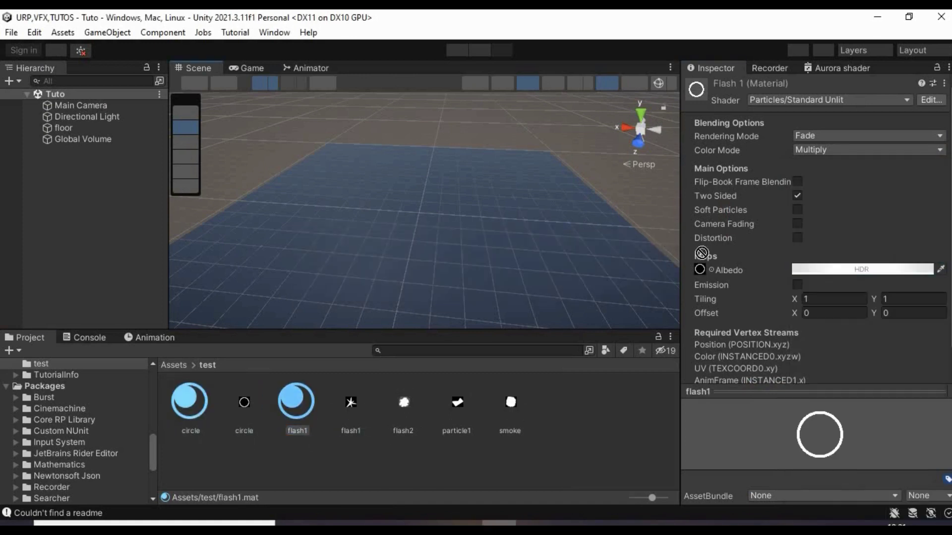
{"action": "left_click_drag", "start_coordinate": [701, 274], "coordinate": [700, 271]}
{"action": "key", "text": "ctrl+d"}
{"action": "key", "text": "F2"}
{"action": "type", "text": "flash2"}
{"action": "key", "text": "Return"}
{"action": "left_click_drag", "start_coordinate": [455, 409], "coordinate": [409, 409]}
- Make particle1 and smoke material copies, giving particle1 its particle1 texture
{"action": "key", "text": "ctrl+d"}
{"action": "key", "text": "F2"}
{"action": "type", "text": "particle1"}
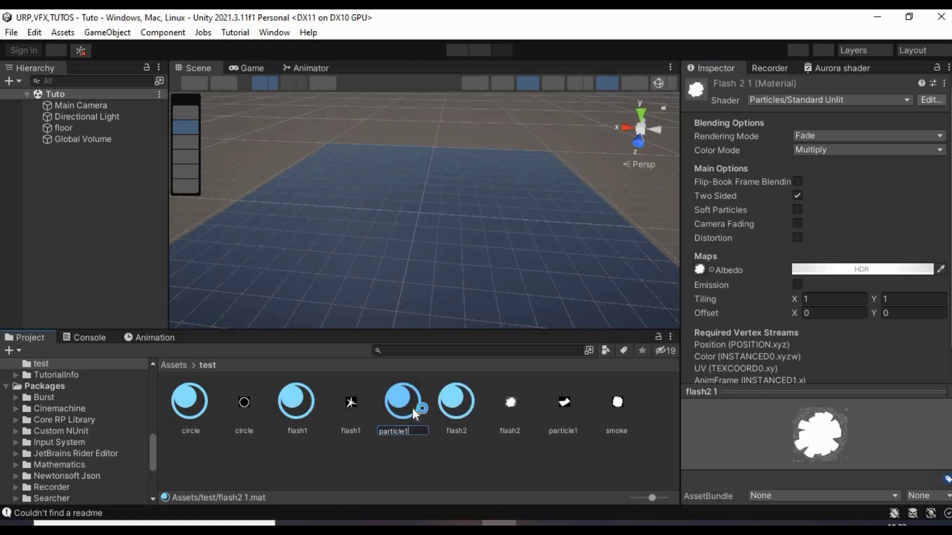
{"action": "key", "text": "Return"}
{"action": "left_click_drag", "start_coordinate": [564, 403], "coordinate": [516, 400]}
{"action": "key", "text": "ctrl+d"}
{"action": "key", "text": "F2"}
{"action": "type", "text": "smoke"}
{"action": "key", "text": "Return"}
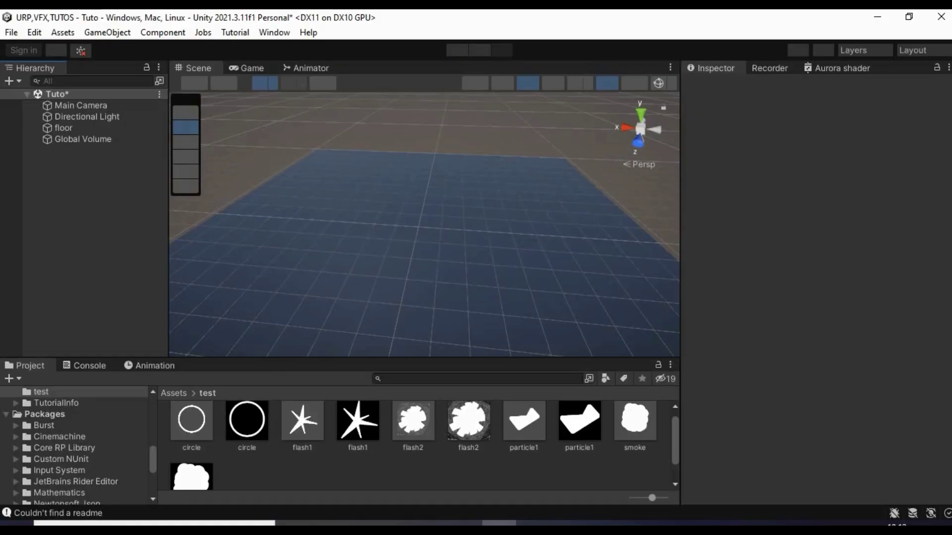
- Create an empty object named 'Hit VFX' and reset its Transform
{"action": "left_click", "coordinate": [11, 81]}
{"action": "left_click", "coordinate": [49, 97]}
{"action": "type", "text": "H"}
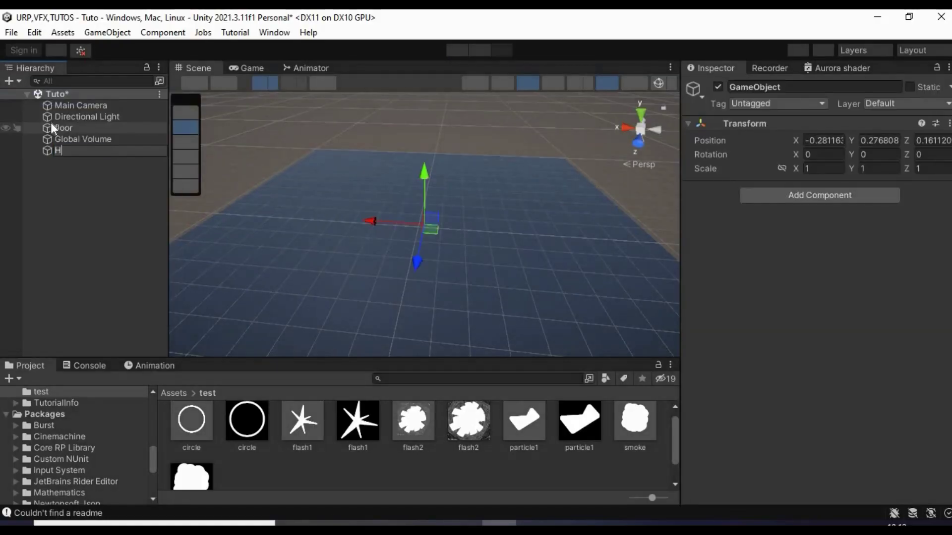
{"action": "type", "text": "it VFX"}
{"action": "key", "text": "Return"}
{"action": "right_click", "coordinate": [795, 128]}
{"action": "left_click", "coordinate": [798, 135]}
- Add a child particle system named 'flash1' under Hit VFX
{"action": "right_click", "coordinate": [84, 150]}
{"action": "mouse_move", "coordinate": [215, 271]}
{"action": "left_click", "coordinate": [292, 257]}
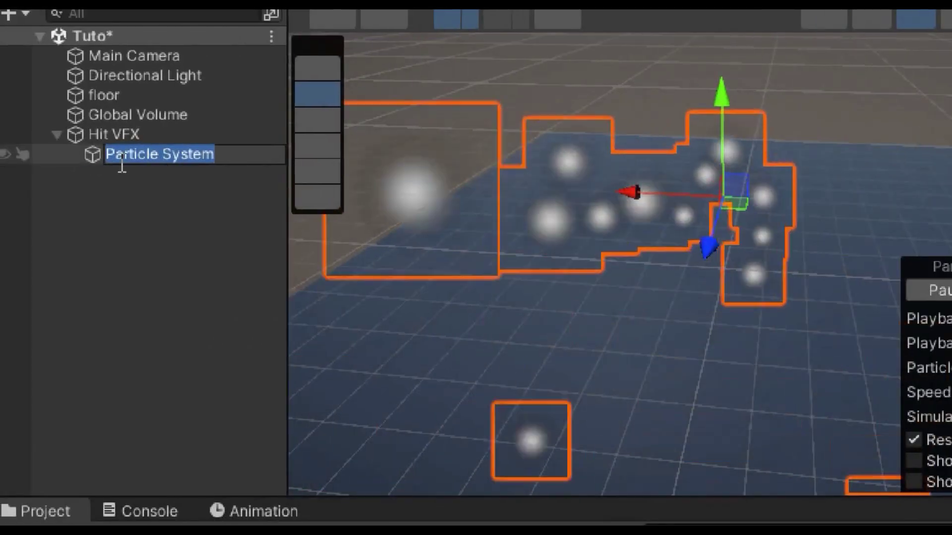
{"action": "type", "text": "flash1"}
{"action": "key", "text": "Return"}
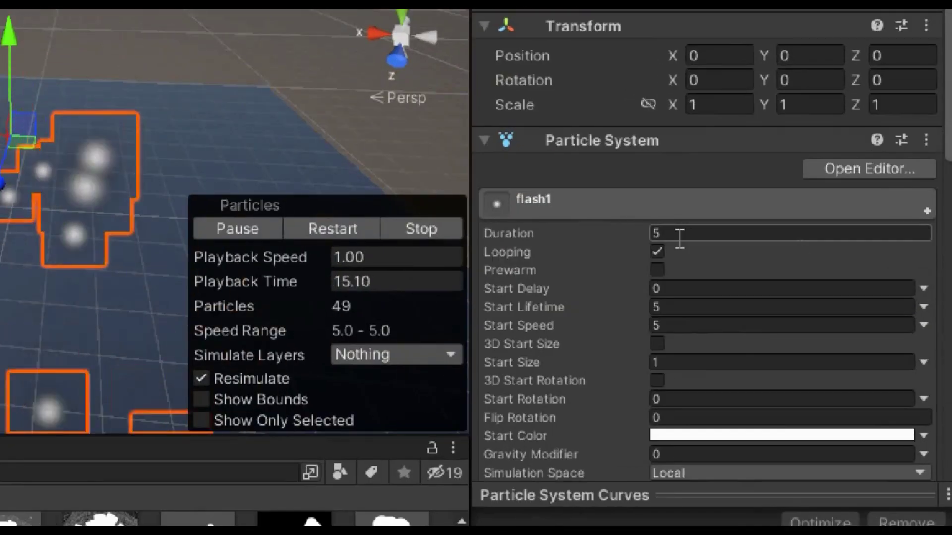
- Set flash1 to duration 1, no looping, lifetime 0.25, speed 0, random rotation up to 180
{"action": "type", "text": "1"}
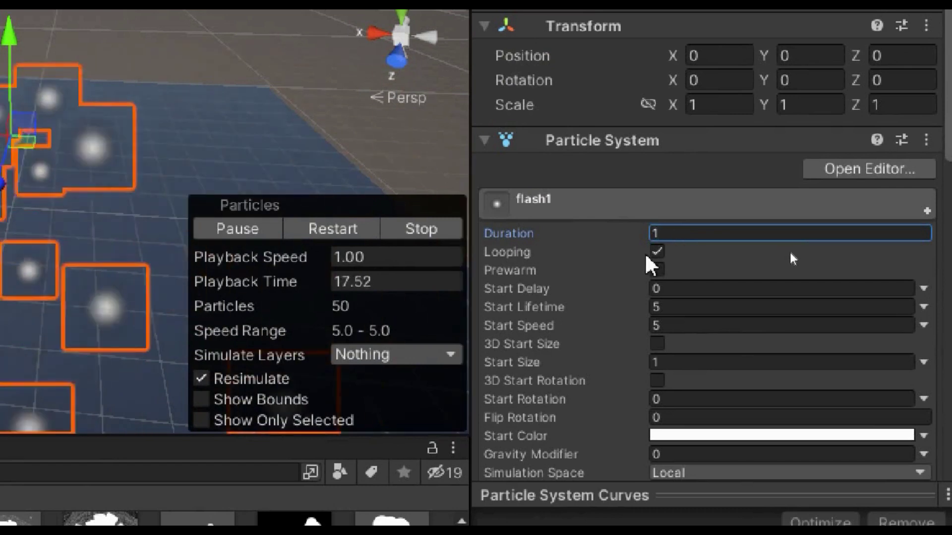
{"action": "left_click", "coordinate": [657, 251]}
{"action": "left_click", "coordinate": [691, 307]}
{"action": "left_click", "coordinate": [699, 323]}
{"action": "left_click", "coordinate": [714, 359]}
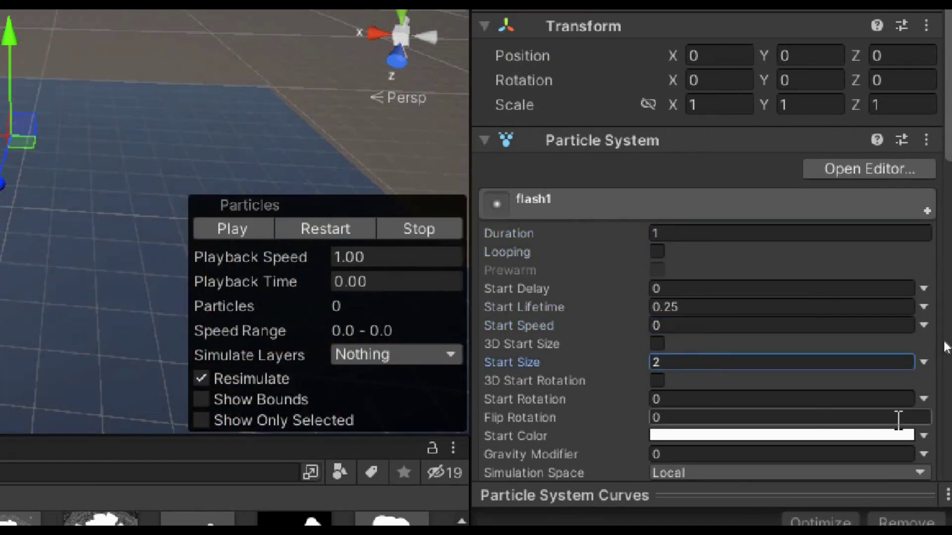
{"action": "left_click", "coordinate": [923, 398]}
{"action": "left_click", "coordinate": [865, 478]}
{"action": "left_click", "coordinate": [842, 402]}
{"action": "type", "text": "180"}
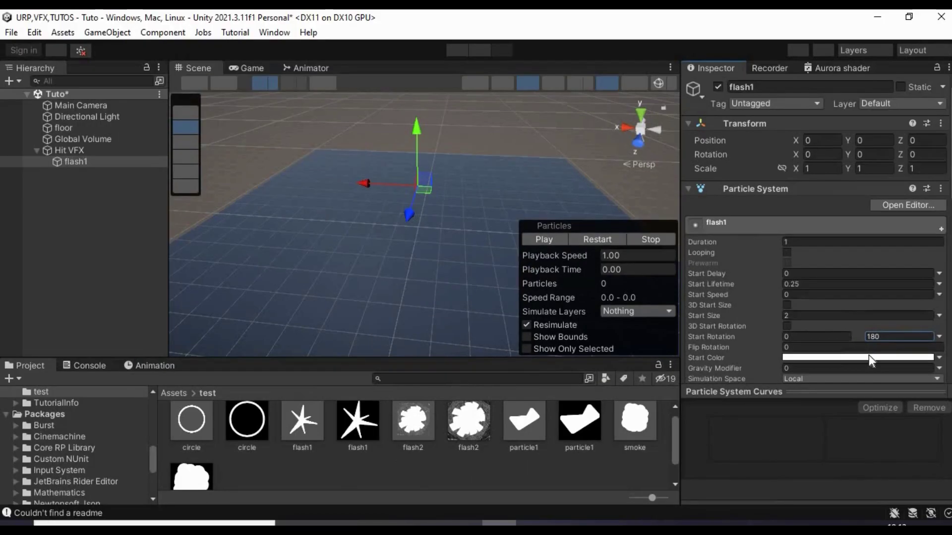
- Set flash1's start colour to a light blue
{"action": "left_click", "coordinate": [801, 436]}
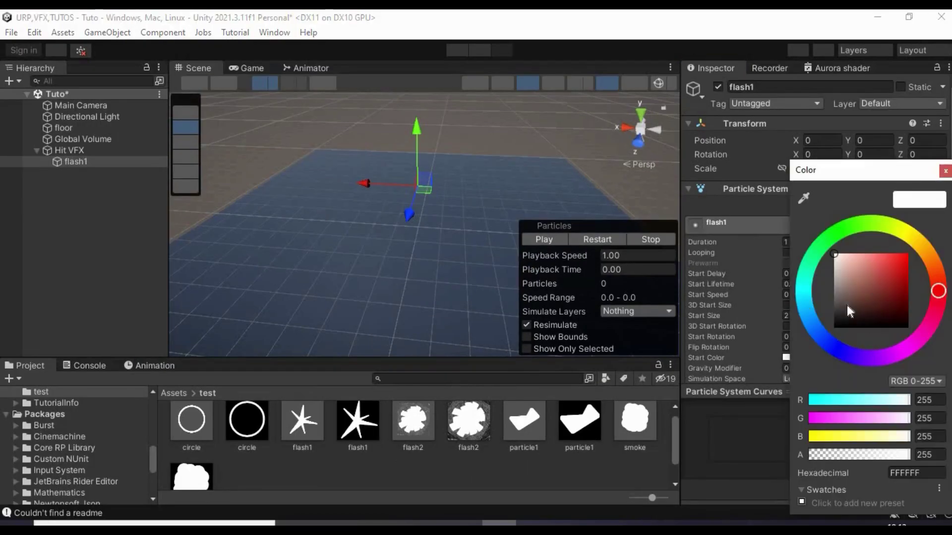
{"action": "left_click", "coordinate": [821, 334]}
{"action": "left_click", "coordinate": [891, 277]}
{"action": "left_click", "coordinate": [813, 330]}
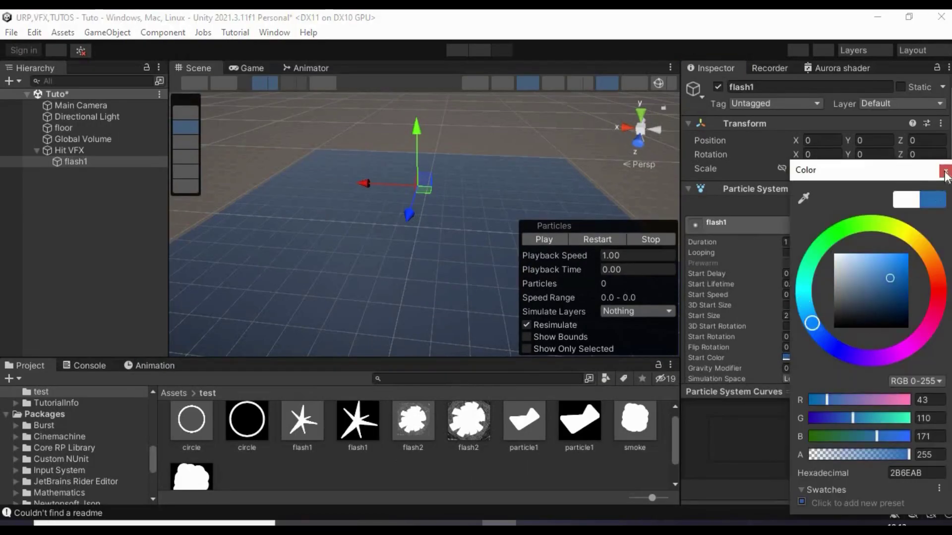
{"action": "left_click", "coordinate": [787, 357]}
{"action": "left_click", "coordinate": [842, 355]}
{"action": "left_click", "coordinate": [811, 323]}
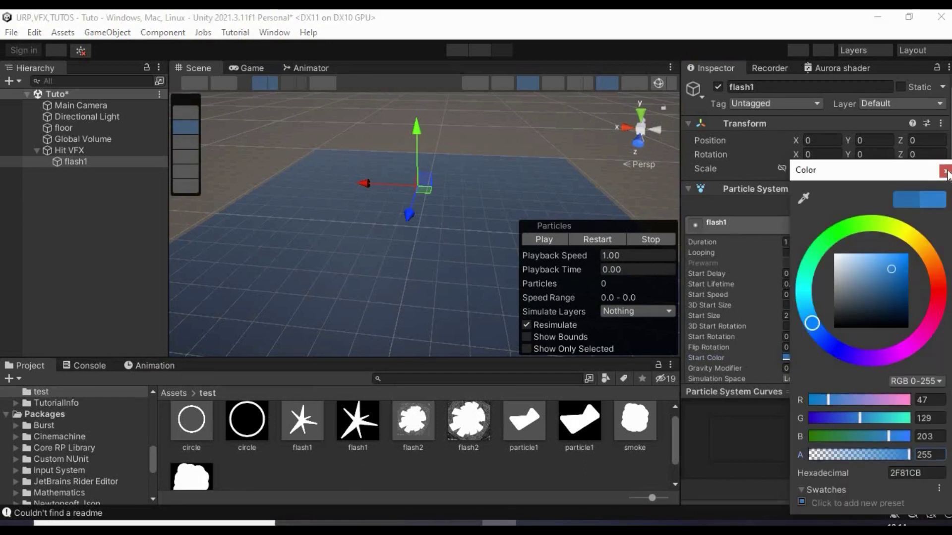
{"action": "left_click", "coordinate": [890, 275]}
{"action": "left_click", "coordinate": [946, 170]}
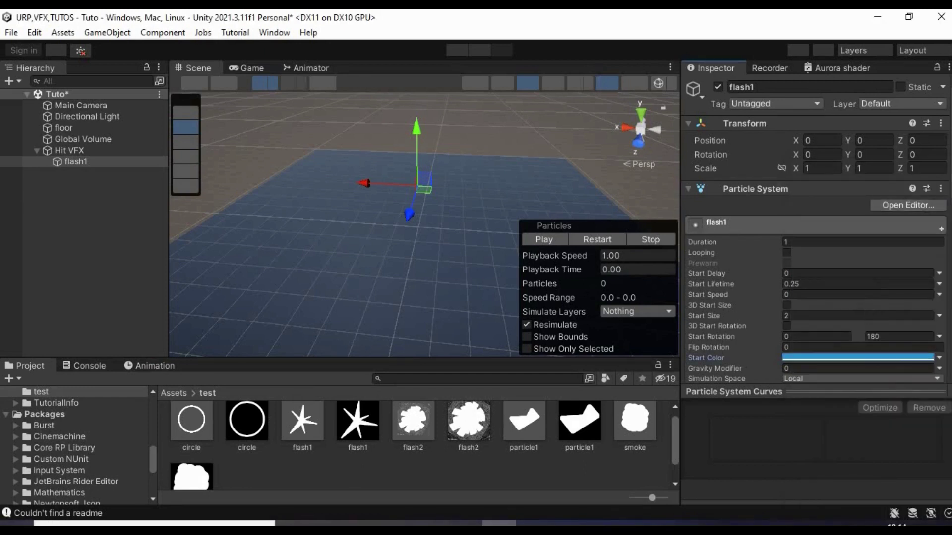
- Replace continuous emission with a single burst of 30 particles and disable the Shape module
{"action": "scroll", "coordinate": [800, 263], "scroll_direction": "down", "scroll_amount": 5}
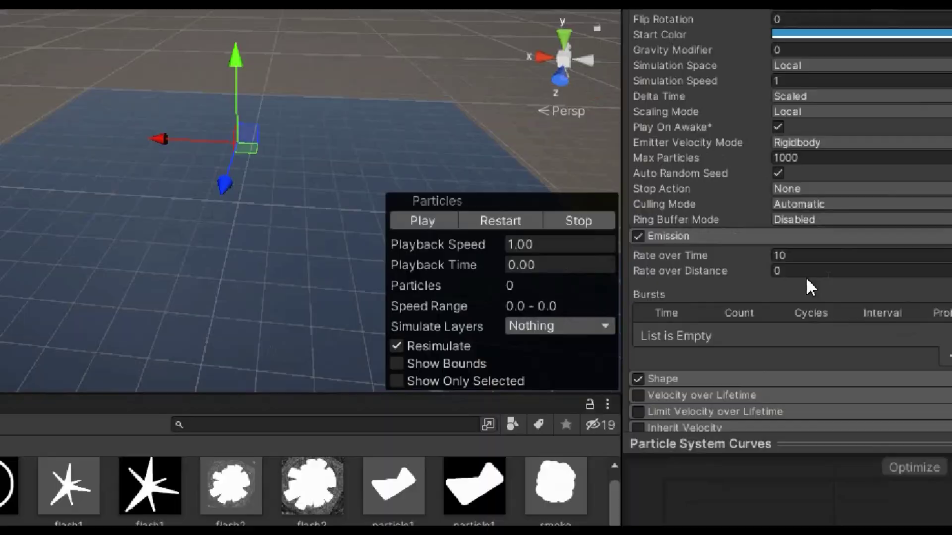
{"action": "left_click", "coordinate": [826, 265]}
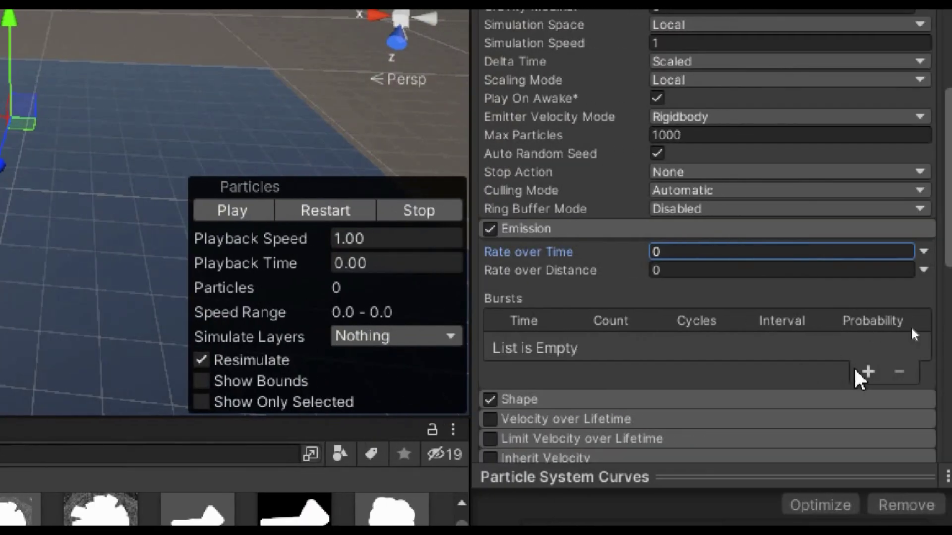
{"action": "left_click", "coordinate": [868, 374]}
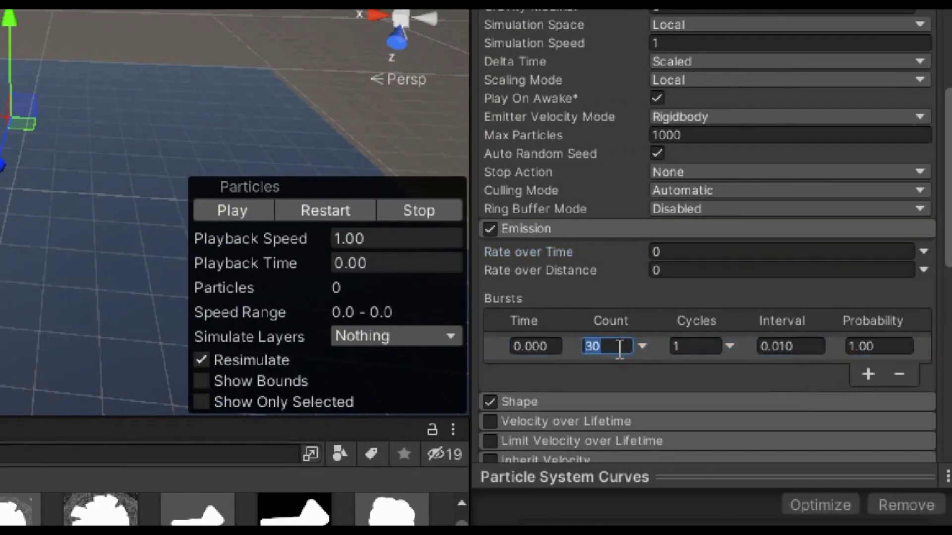
{"action": "left_click", "coordinate": [546, 229]}
{"action": "left_click", "coordinate": [490, 248]}
- Make particles shrink with a Size over Lifetime curve and assign the flash1 material
{"action": "left_click", "coordinate": [490, 405]}
{"action": "left_click", "coordinate": [719, 445]}
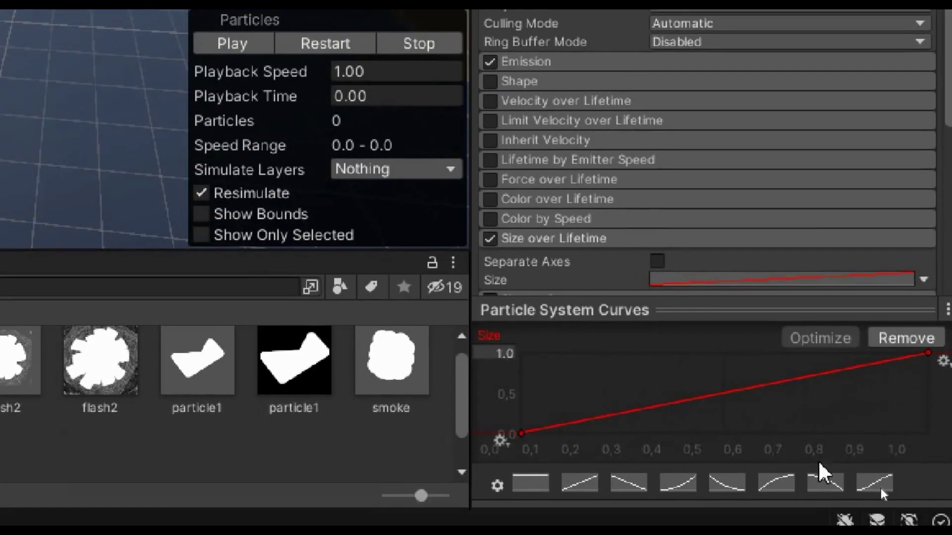
{"action": "left_click", "coordinate": [824, 476]}
{"action": "left_click_drag", "start_coordinate": [927, 428], "coordinate": [931, 392]}
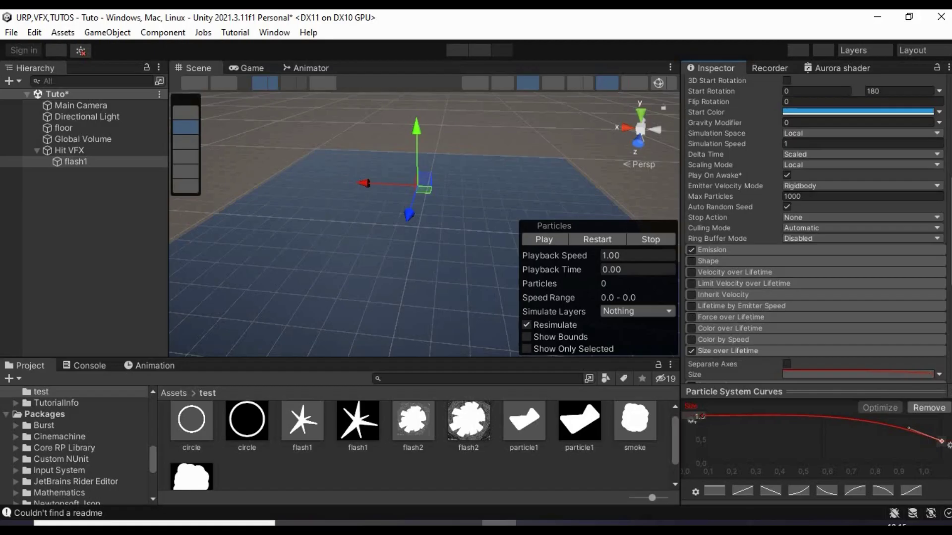
{"action": "scroll", "coordinate": [892, 263], "scroll_direction": "down", "scroll_amount": 8}
{"action": "left_click_drag", "start_coordinate": [301, 420], "coordinate": [807, 275]}
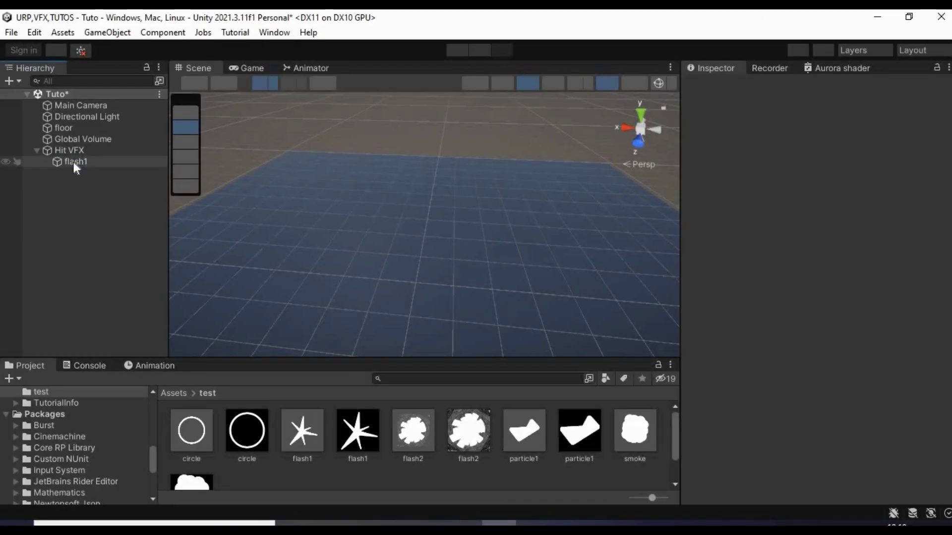
- Duplicate flash1 as 'flash2' with a darker, semi-transparent blue start colour
{"action": "left_click", "coordinate": [73, 162]}
{"action": "key", "text": "ctrl+d"}
{"action": "key", "text": "F2"}
{"action": "type", "text": "flash2"}
{"action": "key", "text": "Return"}
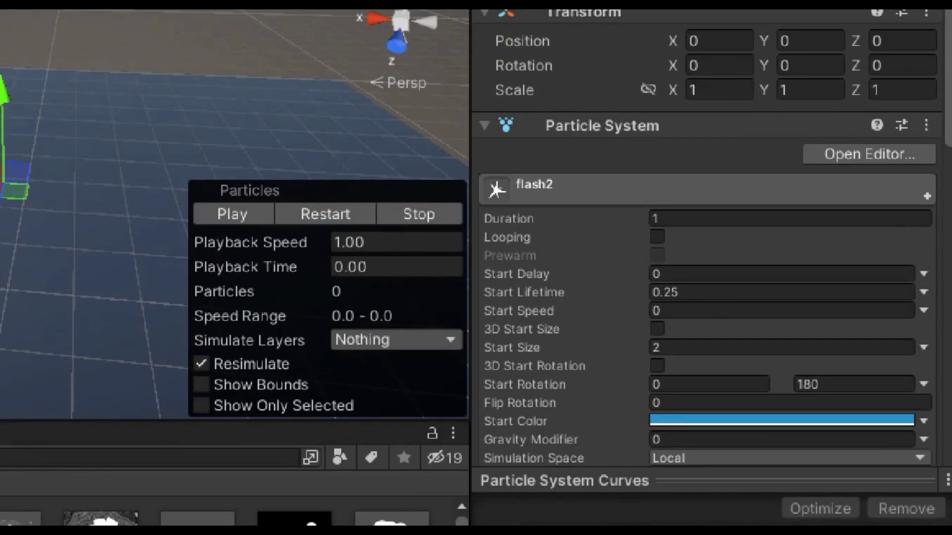
{"action": "left_click", "coordinate": [857, 357]}
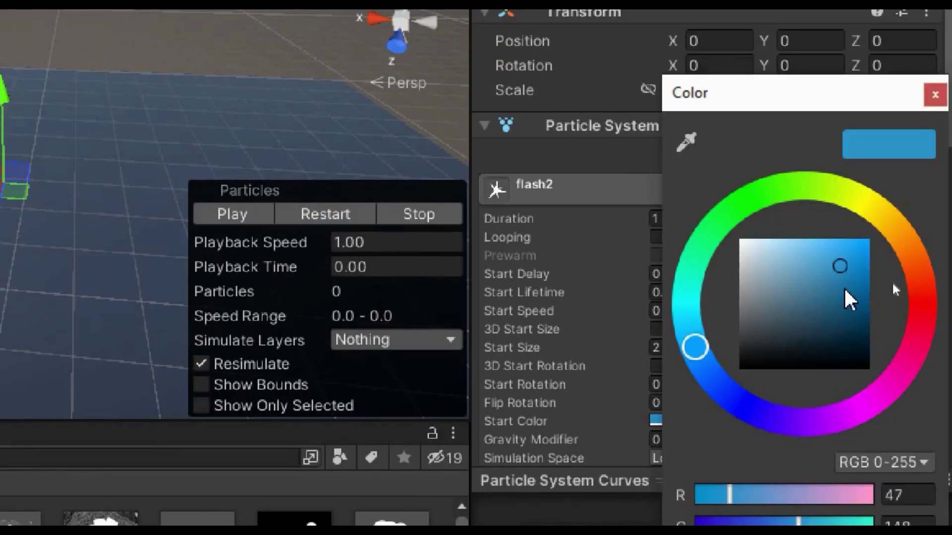
{"action": "left_click_drag", "start_coordinate": [845, 292], "coordinate": [839, 313]}
{"action": "mouse_move", "coordinate": [862, 453]}
{"action": "left_mouse_down"}
{"action": "mouse_move", "coordinate": [768, 455]}
{"action": "mouse_move", "coordinate": [783, 455]}
{"action": "left_mouse_up"}
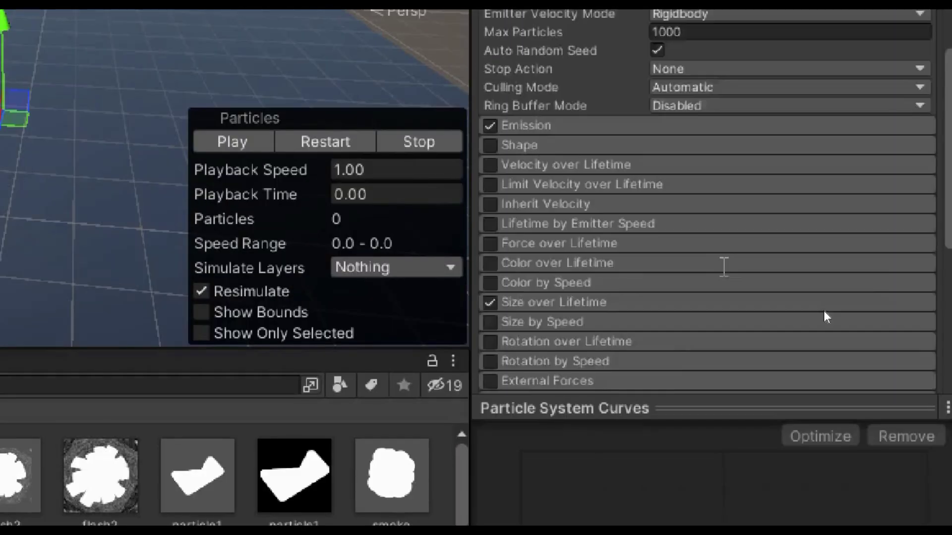
- Enable Color over Lifetime with an alpha gradient fading in from and out to transparent
{"action": "scroll", "coordinate": [697, 204], "scroll_direction": "down", "scroll_amount": 4}
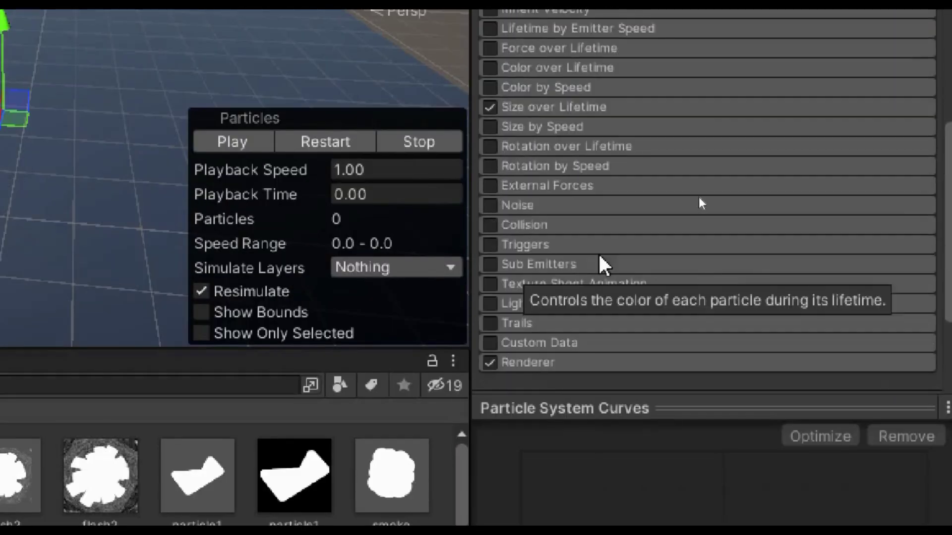
{"action": "left_click", "coordinate": [490, 67]}
{"action": "left_click", "coordinate": [545, 68]}
{"action": "left_click", "coordinate": [780, 91]}
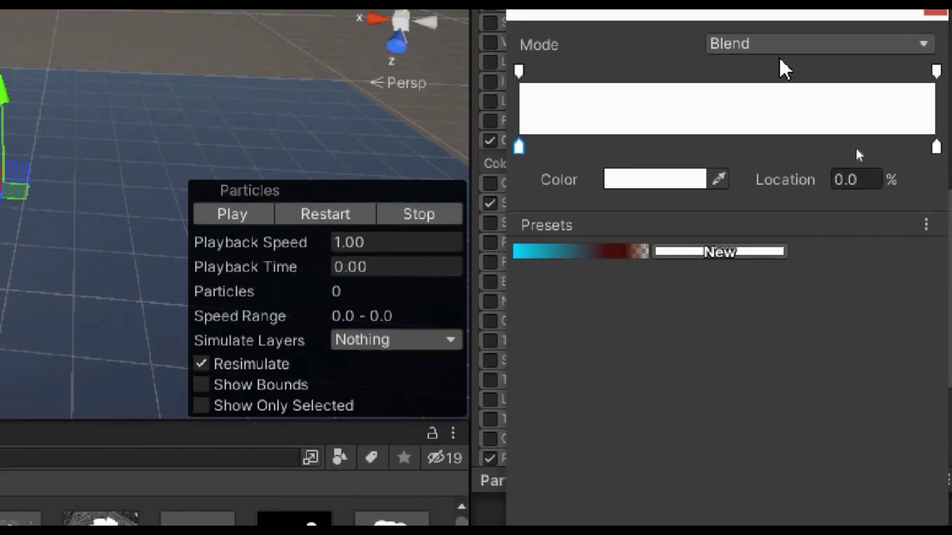
{"action": "left_click", "coordinate": [586, 72]}
{"action": "left_click", "coordinate": [681, 72]}
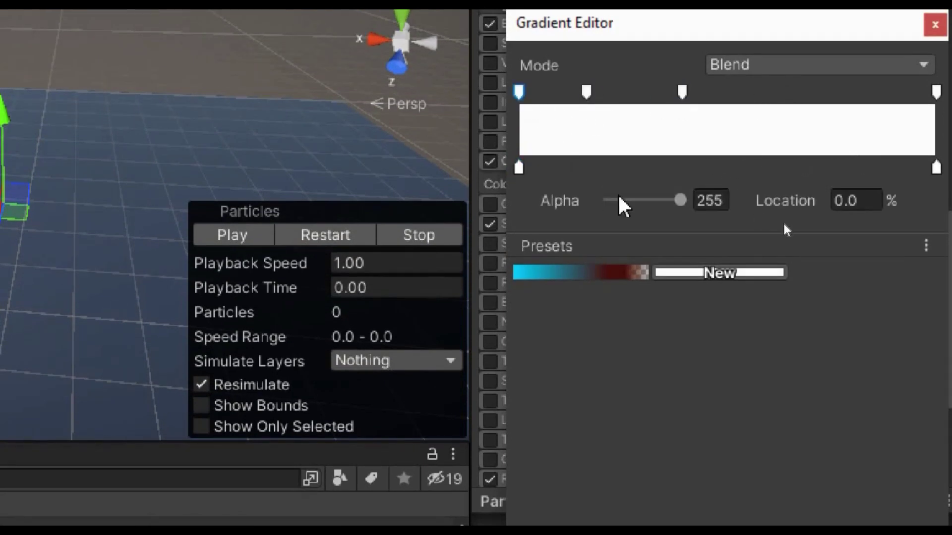
{"action": "left_click_drag", "start_coordinate": [620, 201], "coordinate": [608, 201]}
{"action": "left_click", "coordinate": [936, 92]}
{"action": "left_click_drag", "start_coordinate": [679, 200], "coordinate": [609, 201]}
{"action": "left_click", "coordinate": [935, 25]}
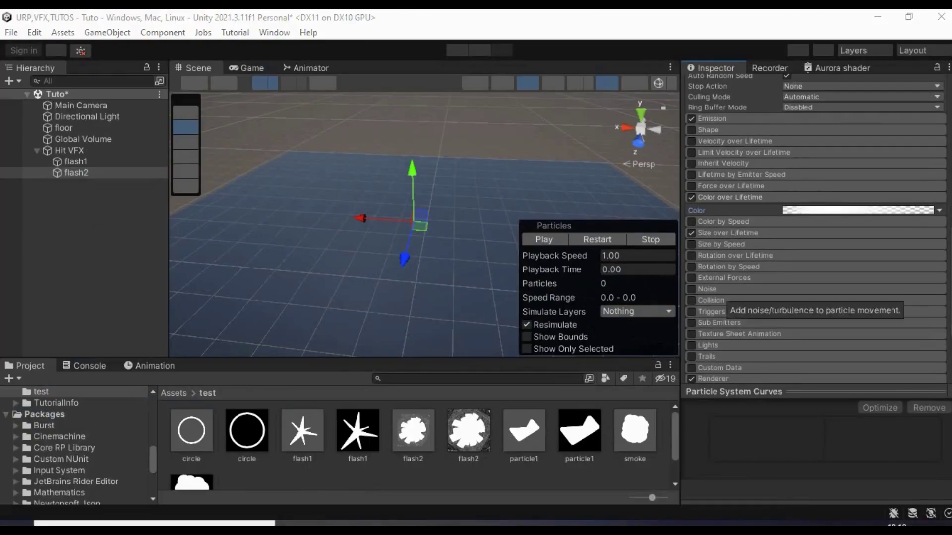
- Assign the flash2 material and preview the effect playing
{"action": "scroll", "coordinate": [612, 337], "scroll_direction": "down", "scroll_amount": 5}
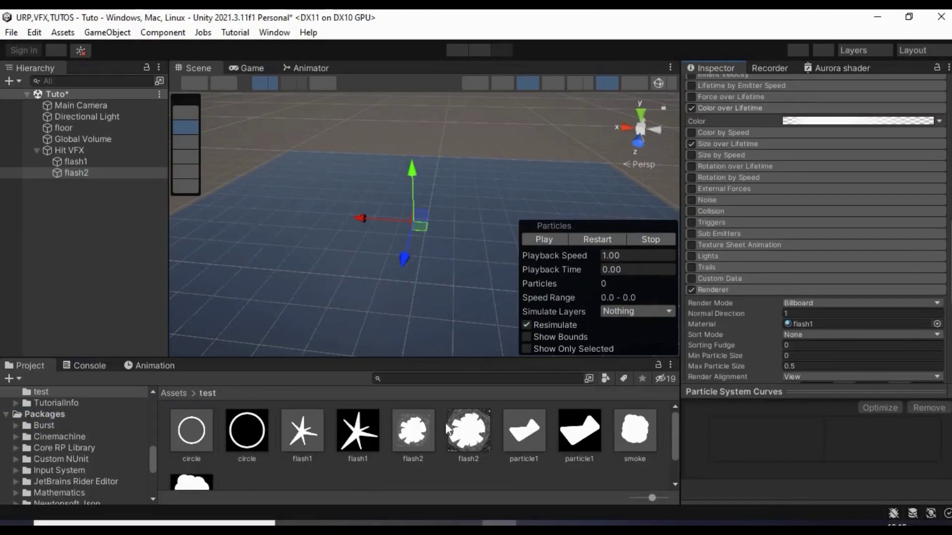
{"action": "scroll", "coordinate": [793, 248], "scroll_direction": "down", "scroll_amount": 5}
{"action": "left_click_drag", "start_coordinate": [407, 437], "coordinate": [811, 238]}
{"action": "left_click", "coordinate": [550, 238]}
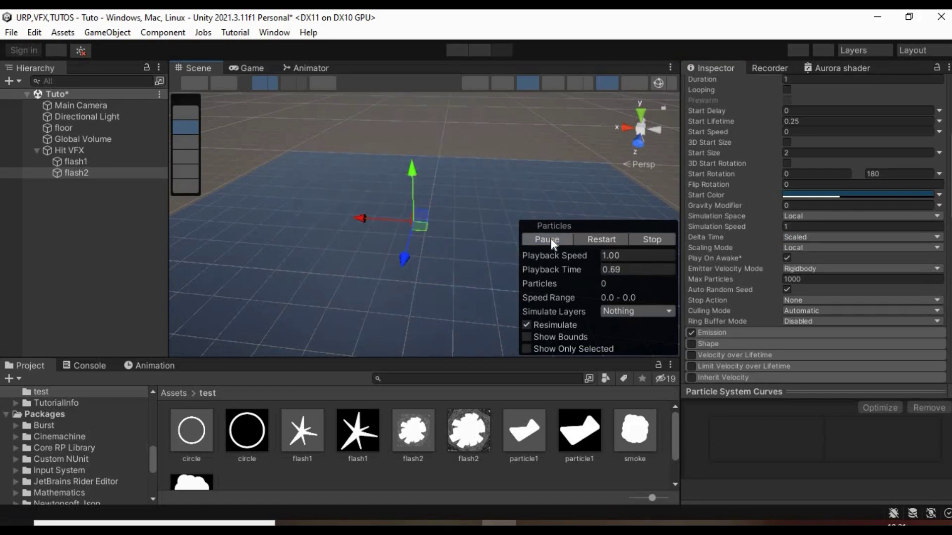
{"action": "left_click", "coordinate": [550, 238]}
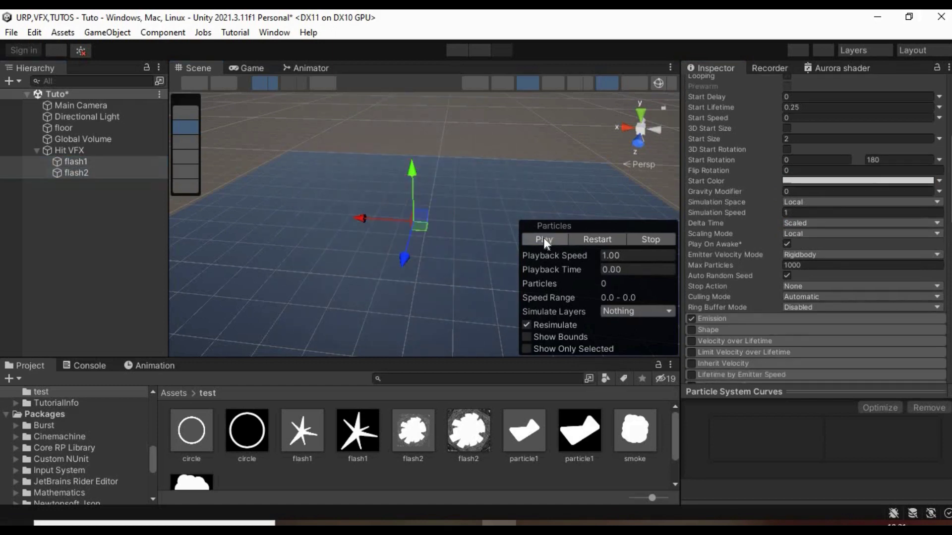
{"action": "left_click", "coordinate": [543, 236]}
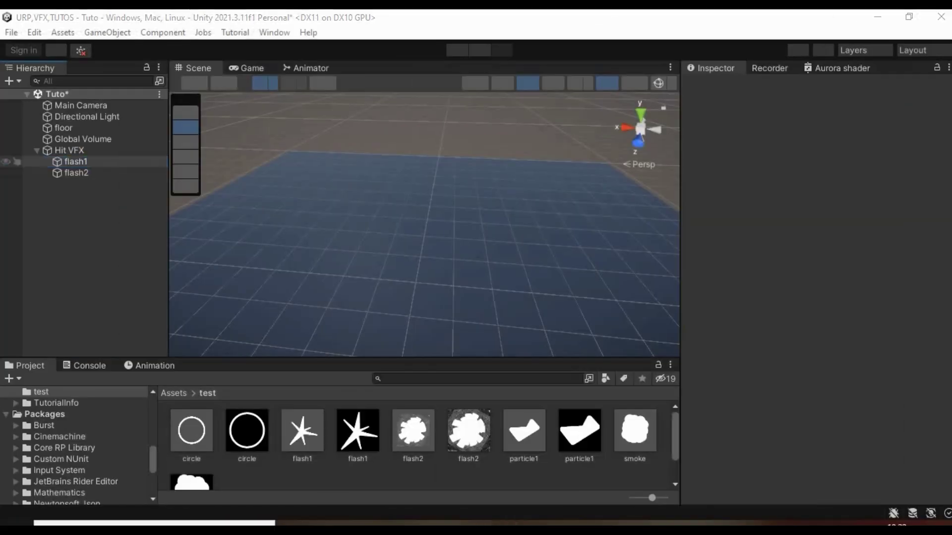
- Duplicate flash1 as 'circle' and assign its material
{"action": "left_click", "coordinate": [75, 164]}
{"action": "key", "text": "ctrl+d"}
{"action": "left_click", "coordinate": [81, 184]}
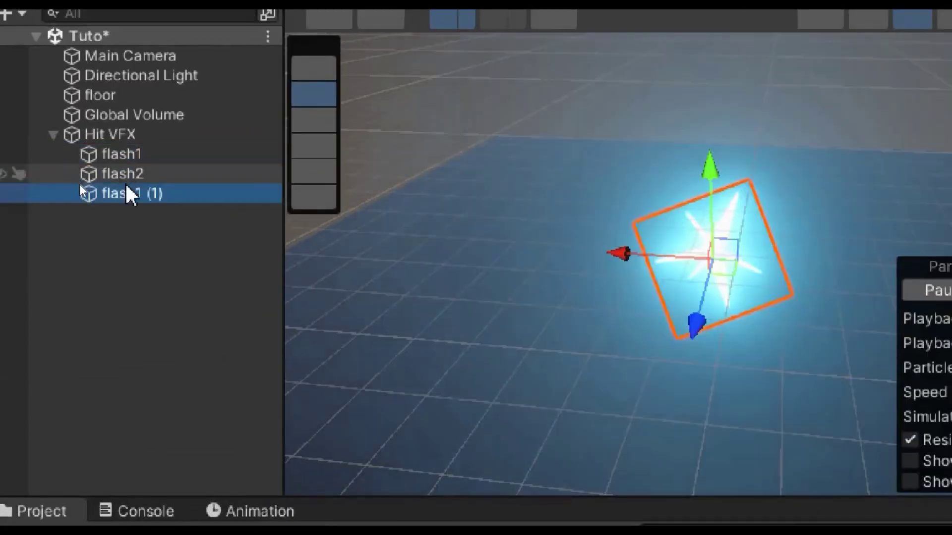
{"action": "key", "text": "BackSpace"}
{"action": "type", "text": "circle"}
{"action": "key", "text": "Return"}
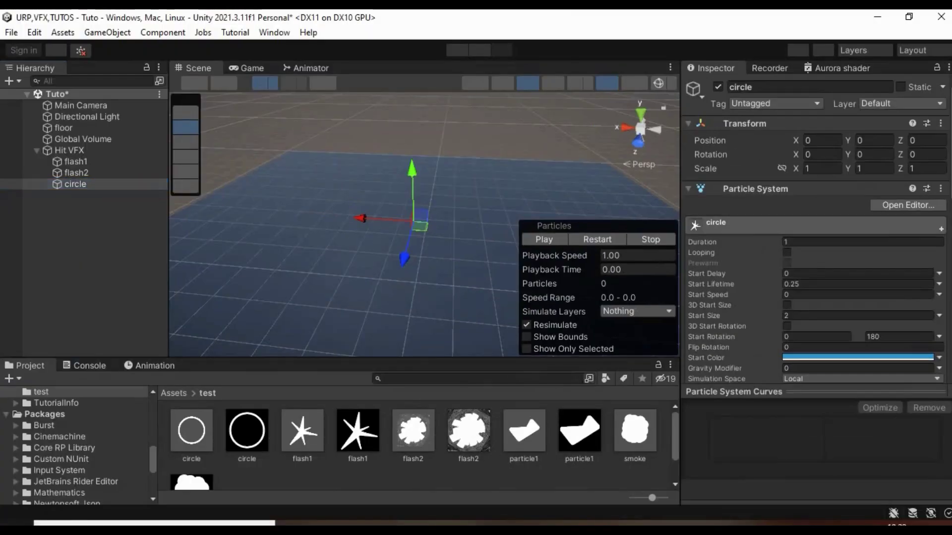
{"action": "scroll", "coordinate": [621, 366], "scroll_direction": "down", "scroll_amount": 10}
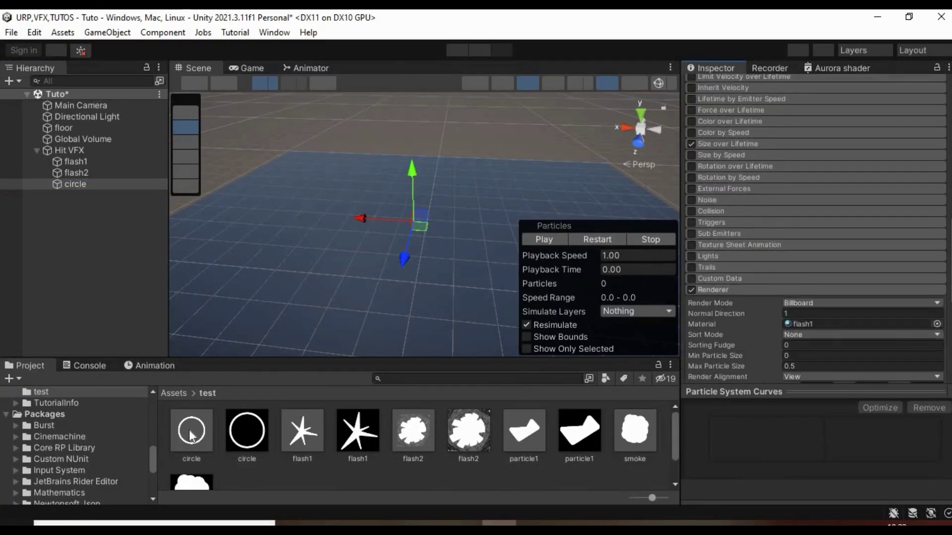
{"action": "left_click_drag", "start_coordinate": [191, 436], "coordinate": [818, 326]}
{"action": "scroll", "coordinate": [694, 199], "scroll_direction": "up", "scroll_amount": 3}
- Give circle a Color over Lifetime alpha gradient transparent at both ends, peaking near 80%
{"action": "left_click", "coordinate": [691, 192]}
{"action": "left_click", "coordinate": [717, 194]}
{"action": "left_click", "coordinate": [811, 204]}
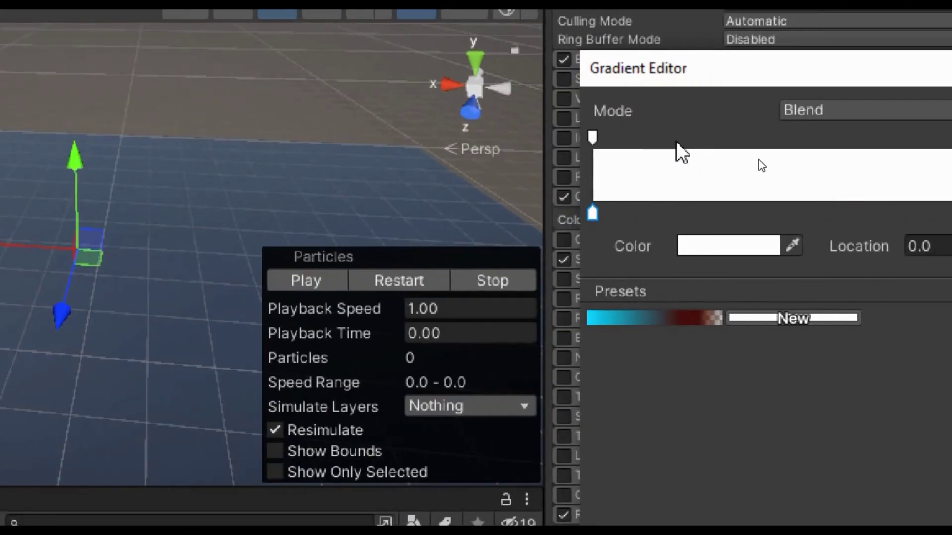
{"action": "left_click", "coordinate": [756, 158]}
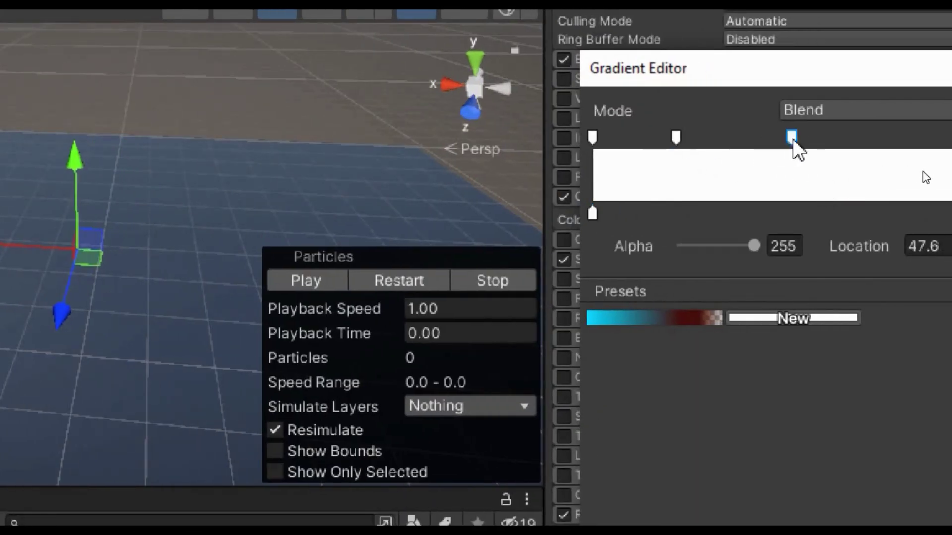
{"action": "left_click", "coordinate": [820, 158]}
{"action": "left_click_drag", "start_coordinate": [681, 246], "coordinate": [606, 246]}
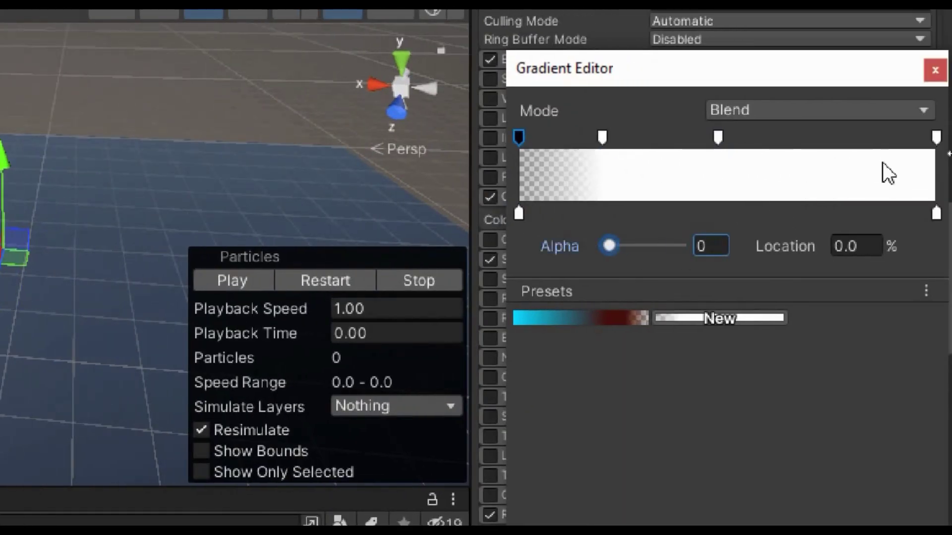
{"action": "left_click", "coordinate": [936, 137]}
{"action": "left_click_drag", "start_coordinate": [680, 246], "coordinate": [608, 245]}
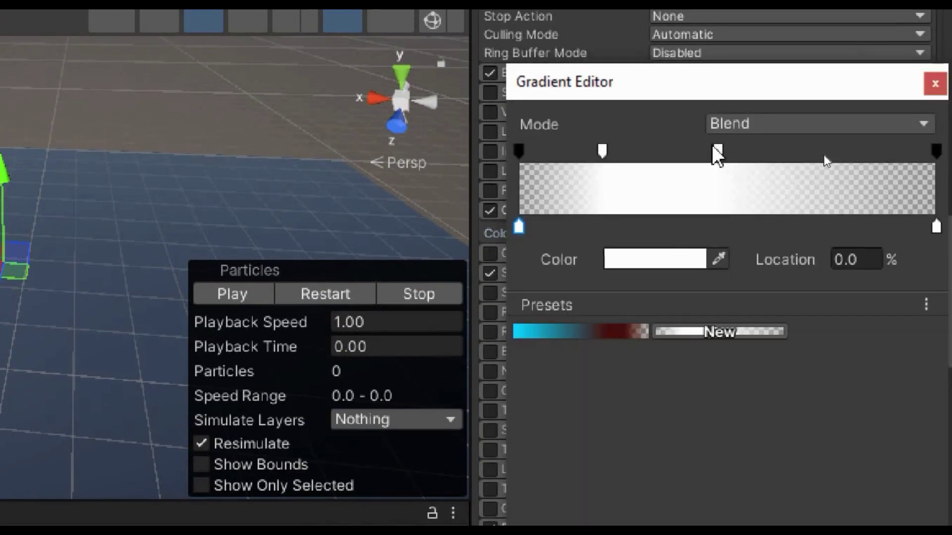
{"action": "left_click_drag", "start_coordinate": [717, 150], "coordinate": [849, 151]}
{"action": "left_click", "coordinate": [935, 83]}
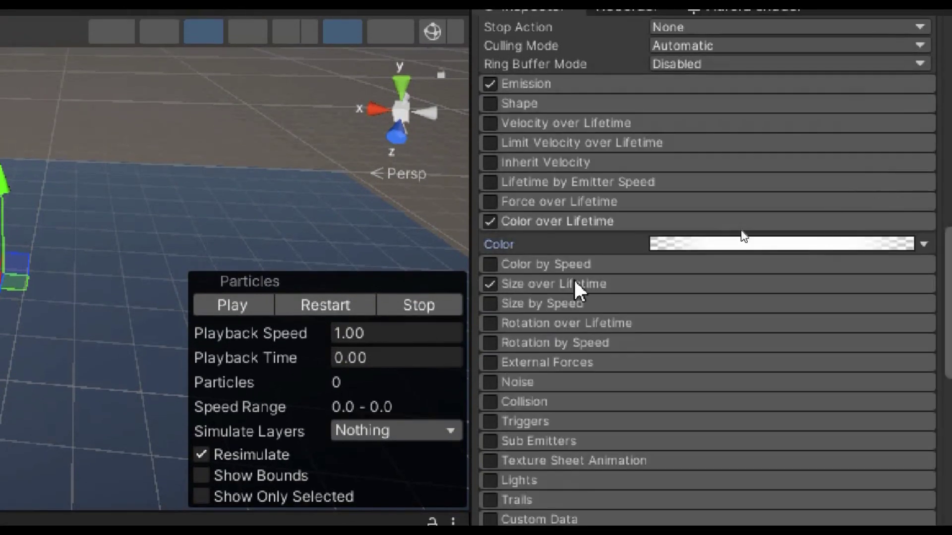
- Make circle grow along a rising ease-out Size over Lifetime curve and preview it
{"action": "left_click", "coordinate": [575, 285]}
{"action": "left_click", "coordinate": [754, 327]}
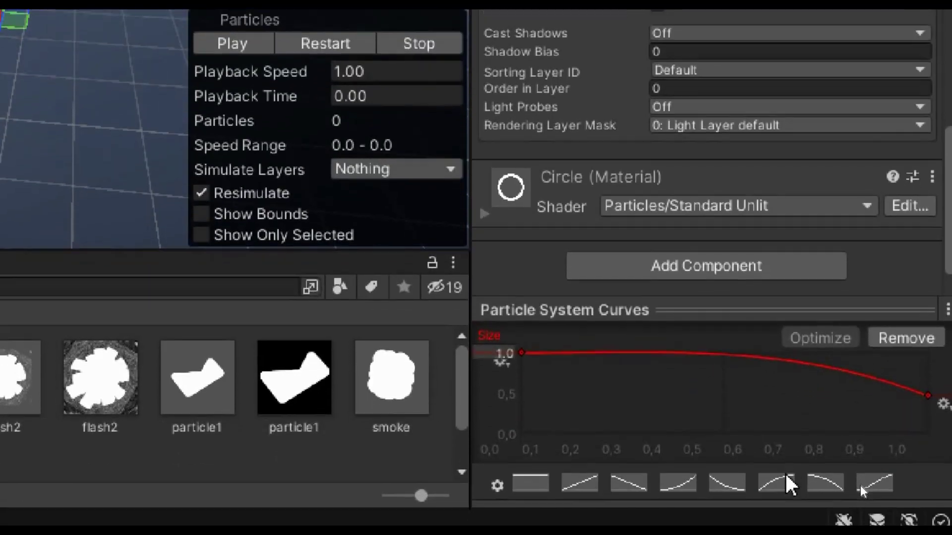
{"action": "left_click", "coordinate": [777, 474]}
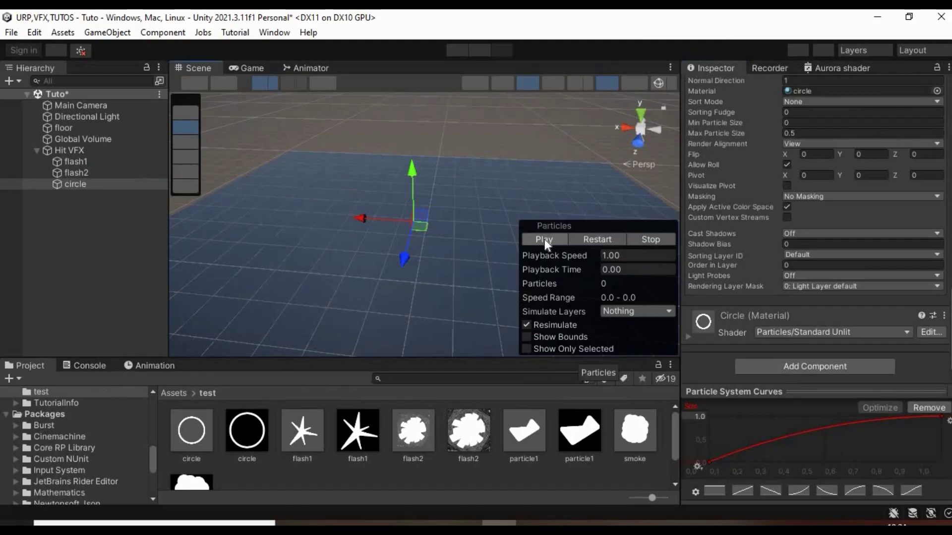
{"action": "left_click", "coordinate": [233, 42]}
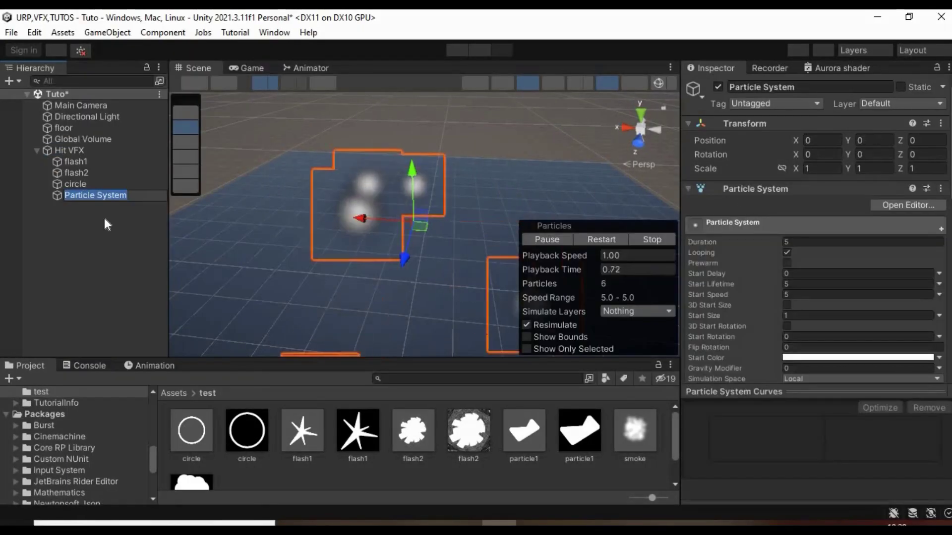
- Name the new system 'smoke' with duration 1, no looping, random start speed up to 1
{"action": "type", "text": "smoke"}
{"action": "key", "text": "Return"}
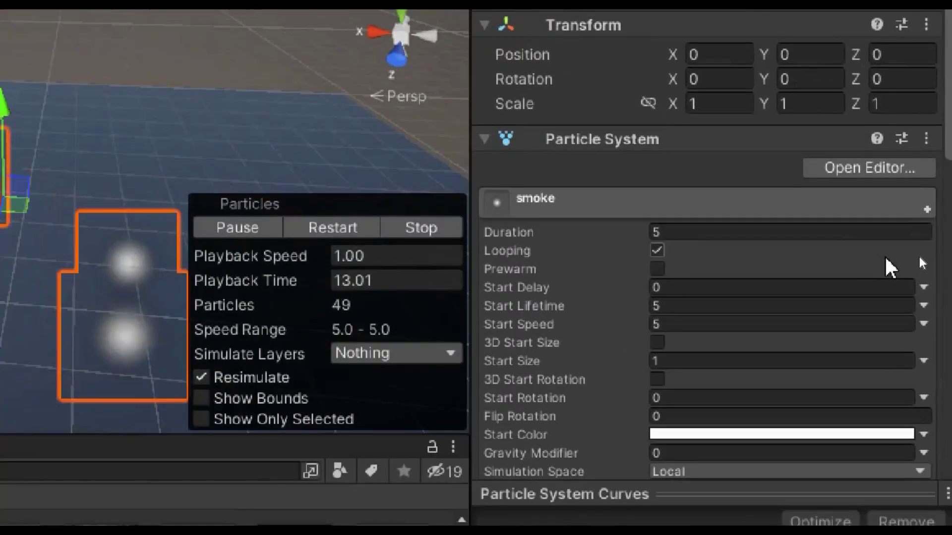
{"action": "left_click", "coordinate": [834, 244]}
{"action": "type", "text": "1"}
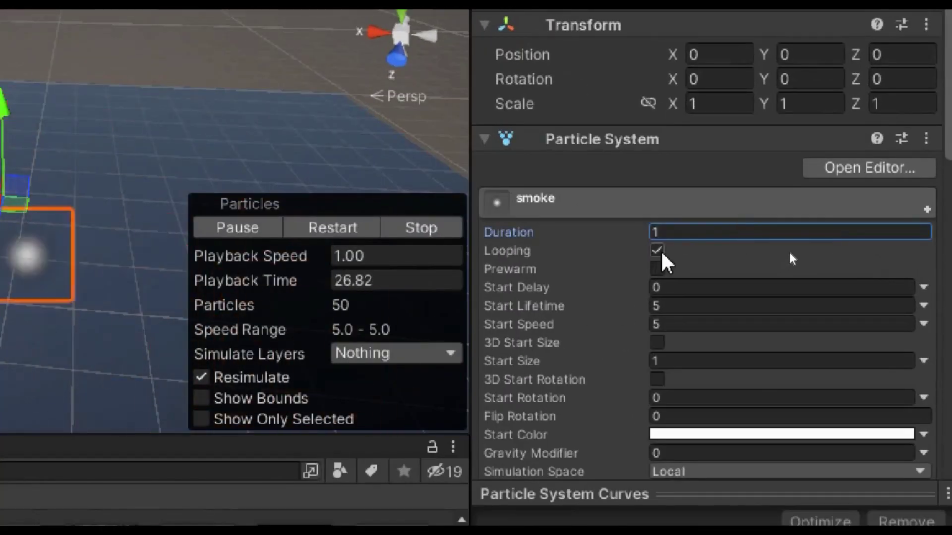
{"action": "left_click", "coordinate": [657, 251]}
{"action": "left_click", "coordinate": [923, 324]}
{"action": "left_click", "coordinate": [849, 401]}
{"action": "left_click", "coordinate": [705, 324]}
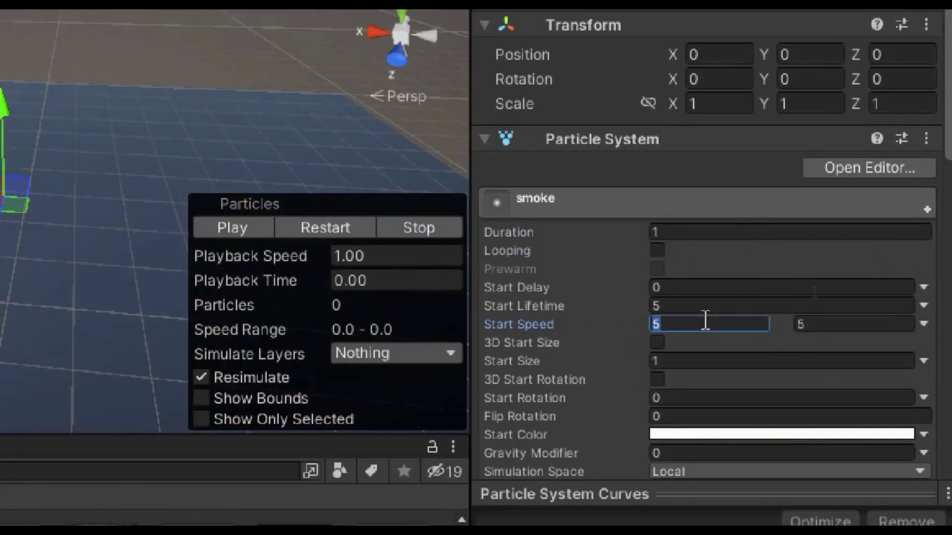
{"action": "left_click", "coordinate": [830, 325]}
{"action": "type", "text": "1"}
- Set smoke's start colour to blue with alpha 112
{"action": "scroll", "coordinate": [831, 325], "scroll_direction": "down", "scroll_amount": 5}
{"action": "left_click", "coordinate": [842, 265]}
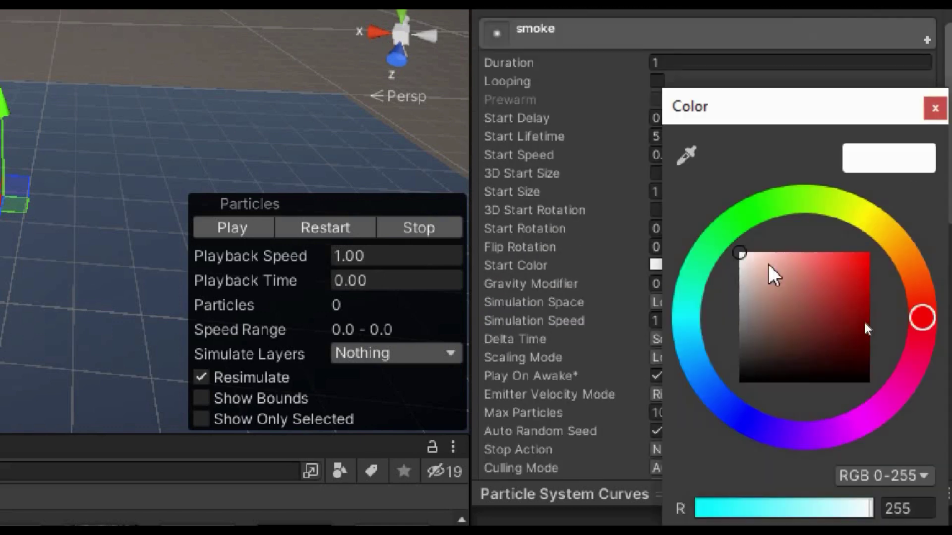
{"action": "left_click", "coordinate": [720, 396]}
{"action": "left_click", "coordinate": [828, 299]}
{"action": "left_click", "coordinate": [832, 335]}
{"action": "left_click_drag", "start_coordinate": [871, 469], "coordinate": [774, 469]}
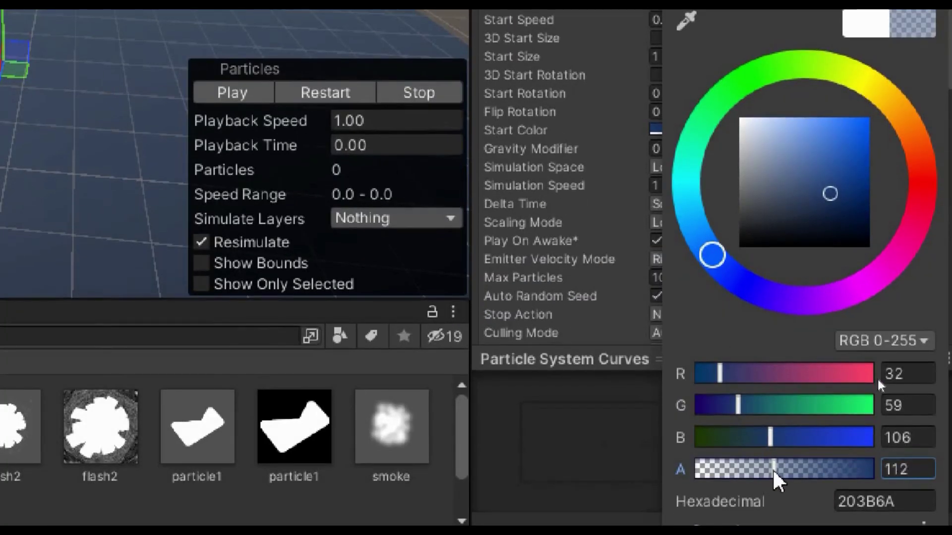
- Set emission Rate over Time to 0 and add a burst of 1 particle
{"action": "scroll", "coordinate": [718, 110], "scroll_direction": "down", "scroll_amount": 6}
{"action": "left_click", "coordinate": [719, 40]}
{"action": "left_click", "coordinate": [727, 63]}
{"action": "type", "text": "0"}
{"action": "left_click", "coordinate": [867, 282]}
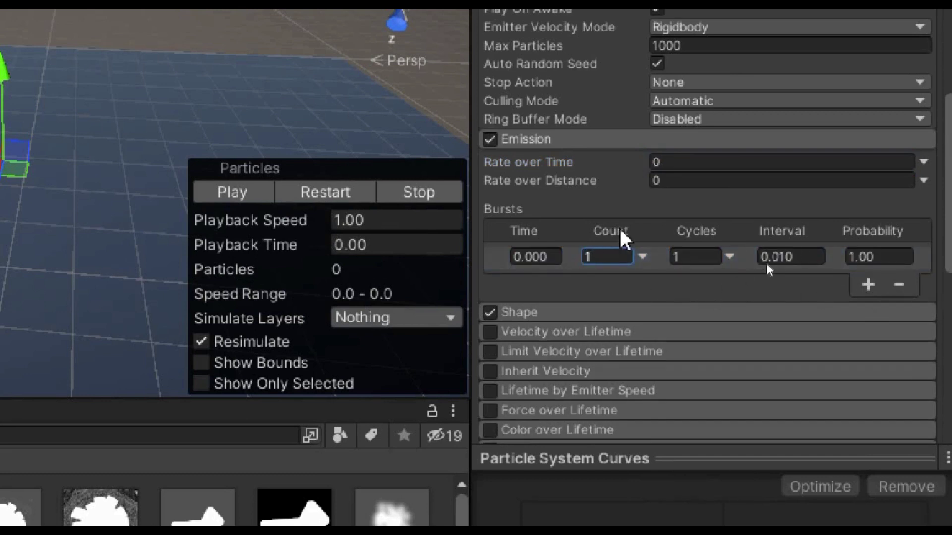
- Enable Color over Lifetime with an alpha gradient transparent at start and end
{"action": "scroll", "coordinate": [627, 304], "scroll_direction": "down", "scroll_amount": 8}
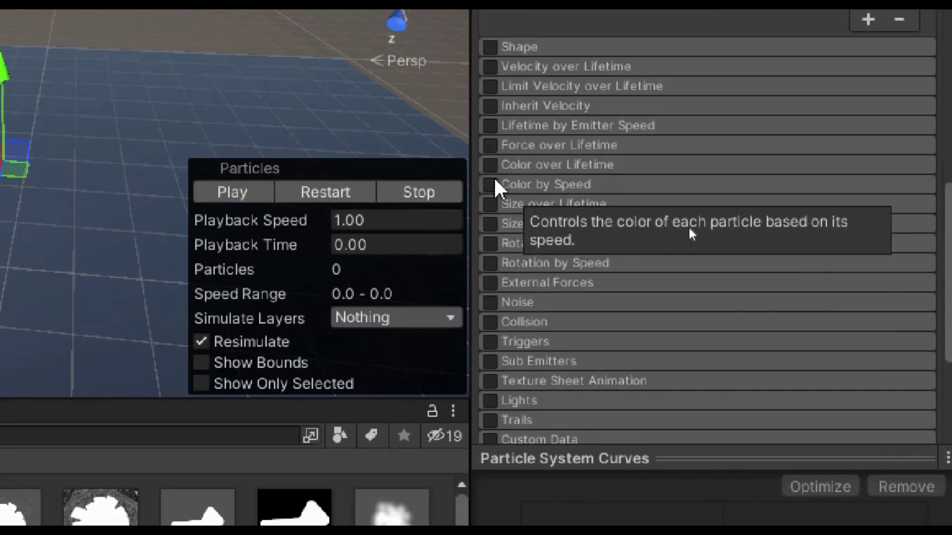
{"action": "left_click", "coordinate": [490, 163]}
{"action": "left_click", "coordinate": [545, 164]}
{"action": "left_click", "coordinate": [743, 188]}
{"action": "left_click", "coordinate": [575, 55]}
{"action": "left_click", "coordinate": [675, 55]}
{"action": "left_click_drag", "start_coordinate": [680, 217], "coordinate": [585, 218]}
{"action": "left_click", "coordinate": [936, 108]}
{"action": "left_click_drag", "start_coordinate": [680, 216], "coordinate": [595, 218]}
{"action": "key", "text": "Escape"}
- Apply a rising ease-out Size over Lifetime curve starting at about 0.5
{"action": "left_click", "coordinate": [490, 324]}
{"action": "left_click", "coordinate": [511, 325]}
{"action": "left_click", "coordinate": [803, 367]}
{"action": "scroll", "coordinate": [813, 411], "scroll_direction": "down", "scroll_amount": 5}
{"action": "left_click", "coordinate": [782, 491]}
{"action": "left_click_drag", "start_coordinate": [761, 398], "coordinate": [723, 421]}
{"action": "scroll", "coordinate": [718, 202], "scroll_direction": "up", "scroll_amount": 10}
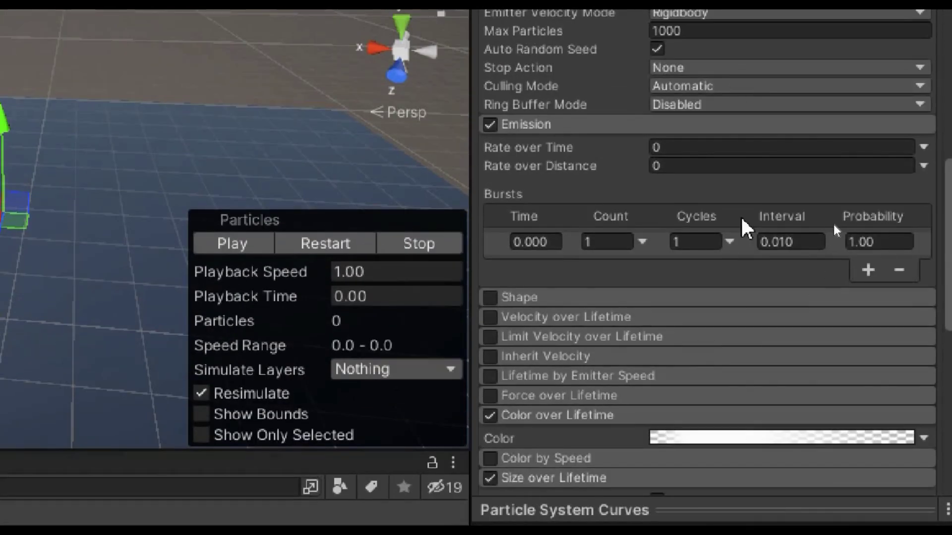
{"action": "scroll", "coordinate": [741, 218], "scroll_direction": "down", "scroll_amount": 5}
- Spin particles at angular velocity 25, assign the smoke material, and preview the burst
{"action": "left_click", "coordinate": [490, 360]}
{"action": "left_click", "coordinate": [565, 360]}
{"action": "left_click", "coordinate": [835, 401]}
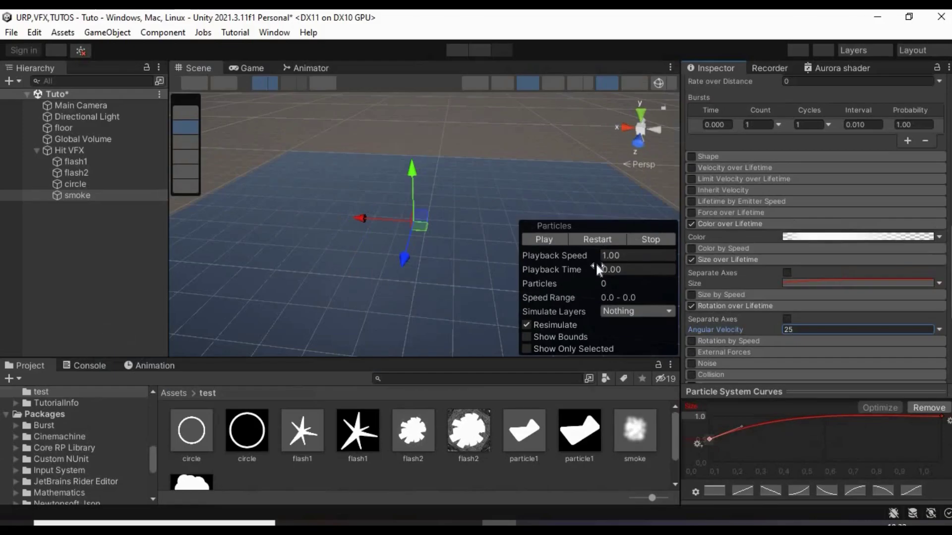
{"action": "scroll", "coordinate": [694, 248], "scroll_direction": "down", "scroll_amount": 5}
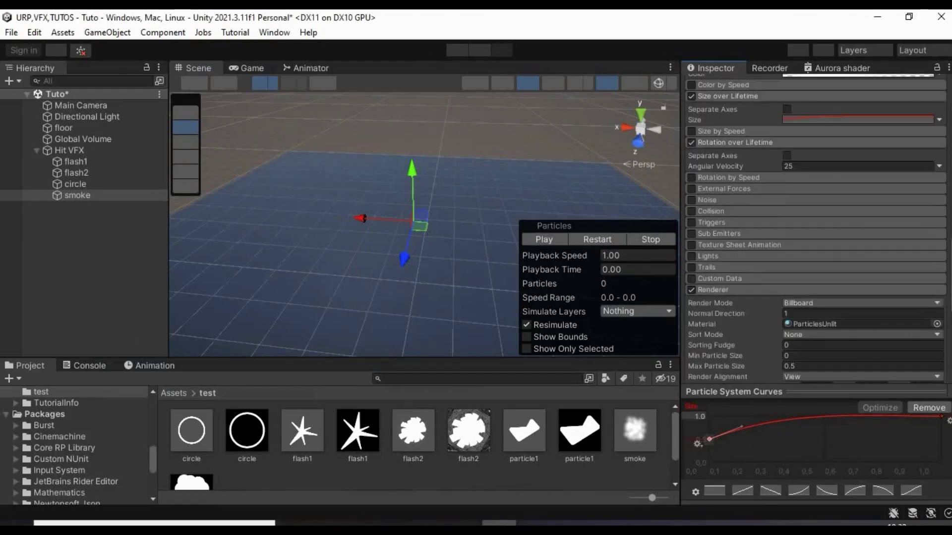
{"action": "left_click_drag", "start_coordinate": [636, 405], "coordinate": [818, 239]}
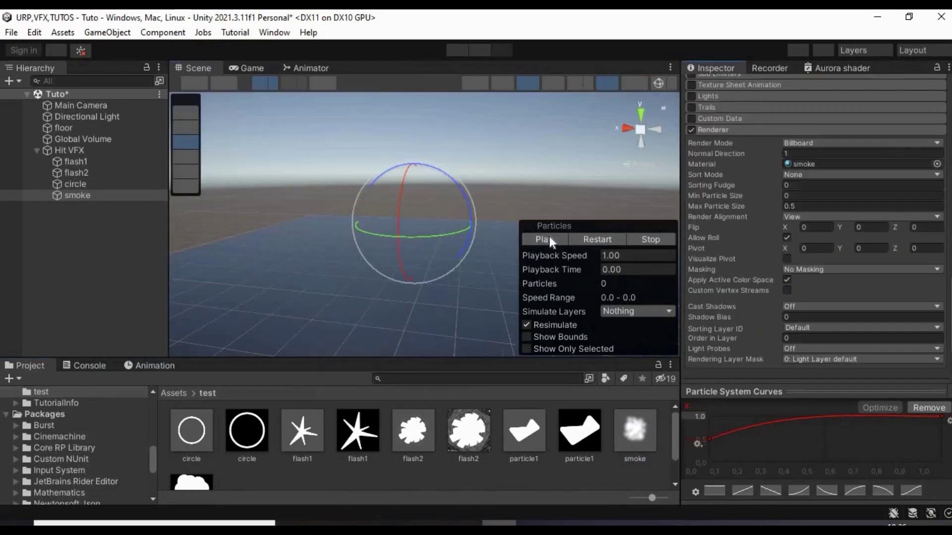
{"action": "left_click", "coordinate": [549, 238]}
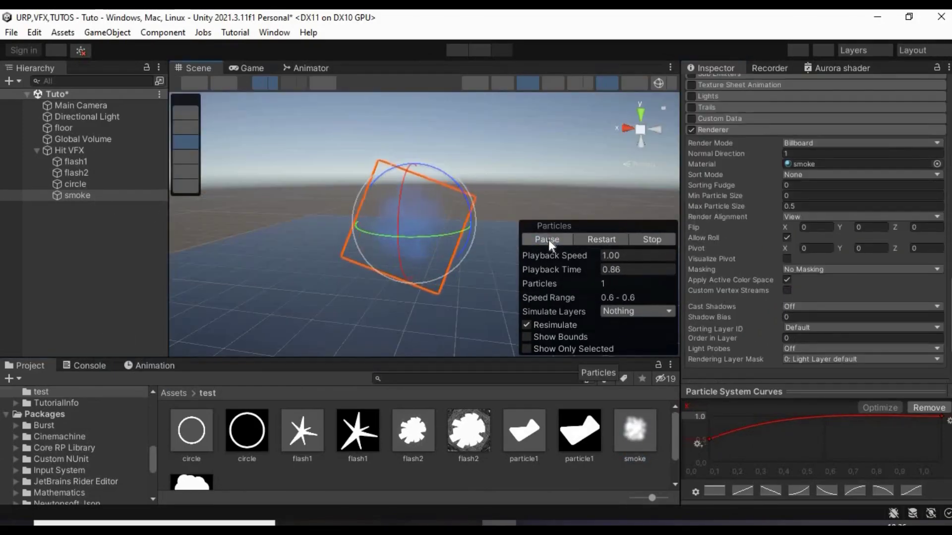
{"action": "left_click", "coordinate": [548, 239]}
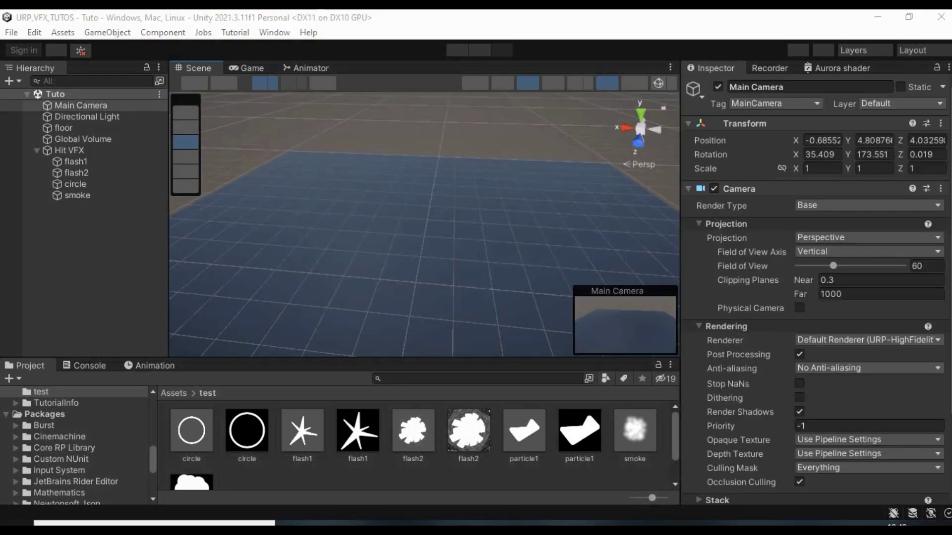
- Duplicate flash1 and rename the copy to 'particles'
{"action": "left_click", "coordinate": [74, 161]}
{"action": "key", "text": "ctrl+d"}
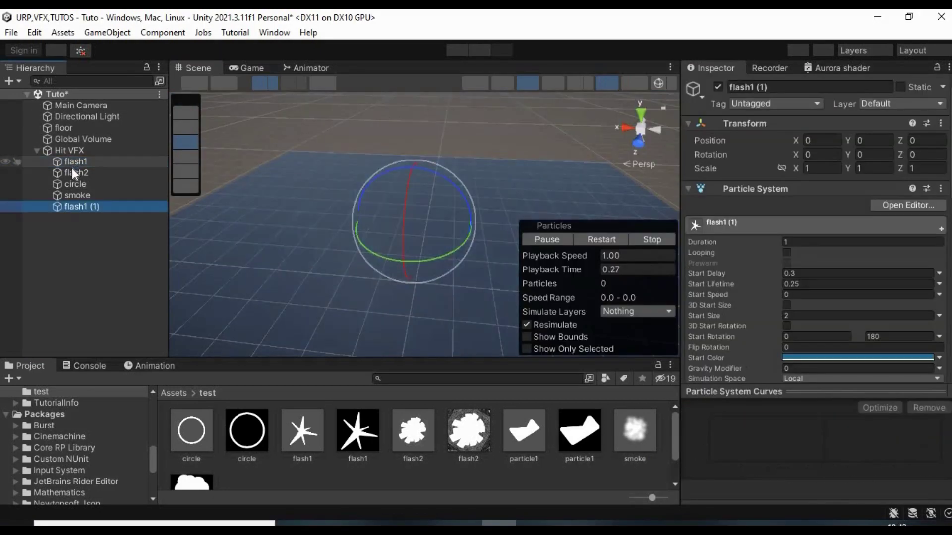
{"action": "left_click", "coordinate": [74, 206]}
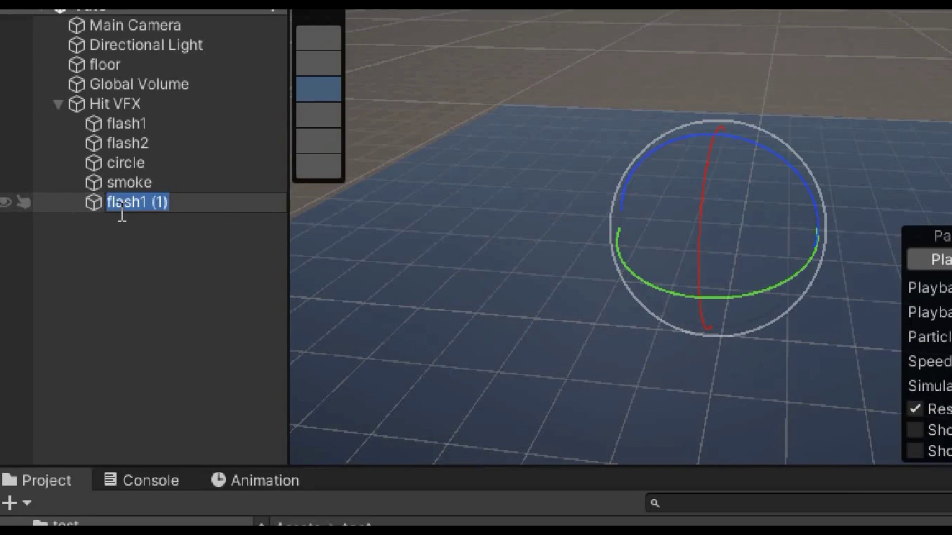
{"action": "type", "text": "particles"}
{"action": "key", "text": "Return"}
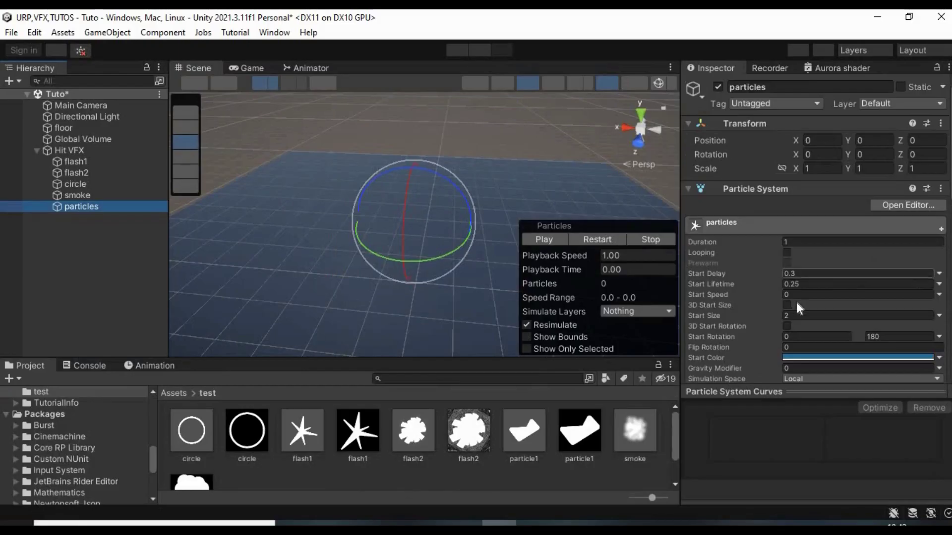
- Assign the particle1 material in the Renderer module
{"action": "scroll", "coordinate": [796, 302], "scroll_direction": "down", "scroll_amount": 3}
{"action": "scroll", "coordinate": [728, 290], "scroll_direction": "down", "scroll_amount": 10}
{"action": "left_click", "coordinate": [728, 290]}
{"action": "scroll", "coordinate": [821, 264], "scroll_direction": "down", "scroll_amount": 3}
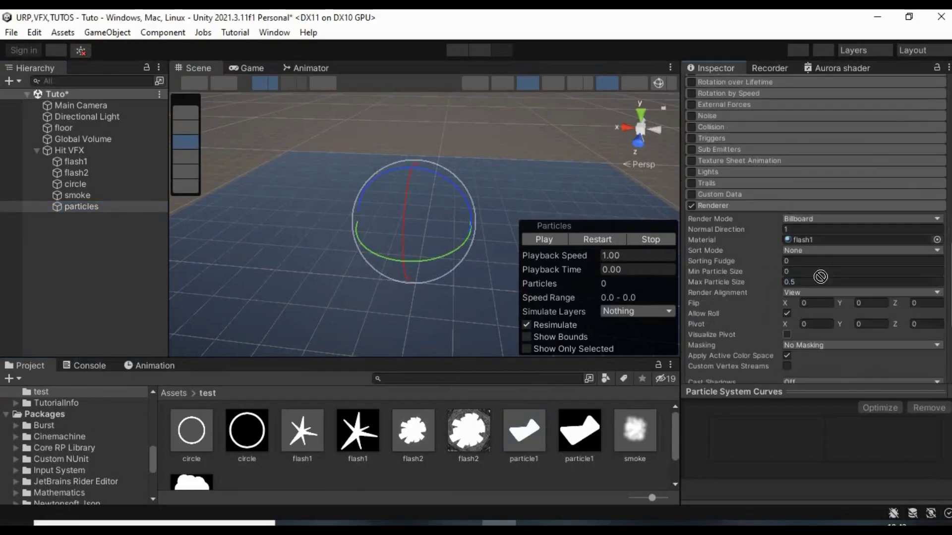
{"action": "left_click", "coordinate": [559, 239]}
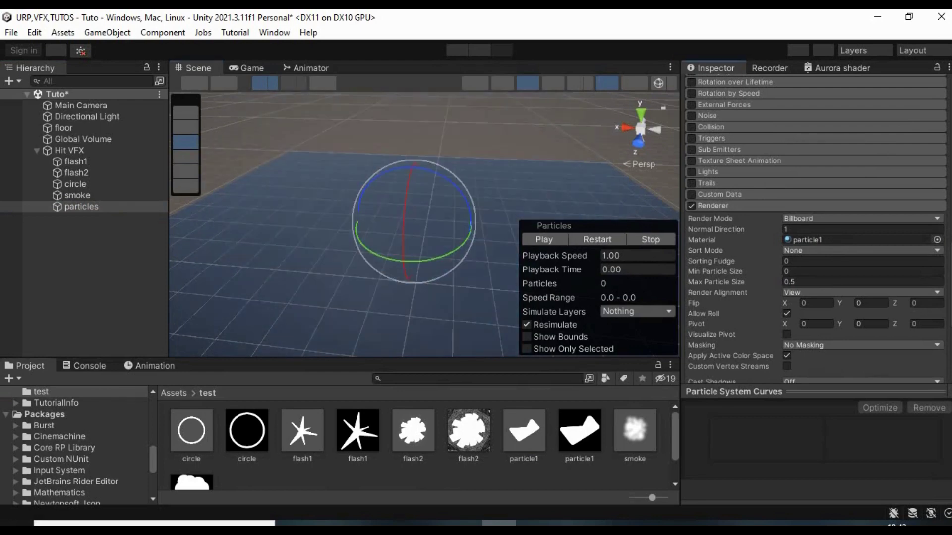
{"action": "scroll", "coordinate": [816, 228], "scroll_direction": "up", "scroll_amount": 15}
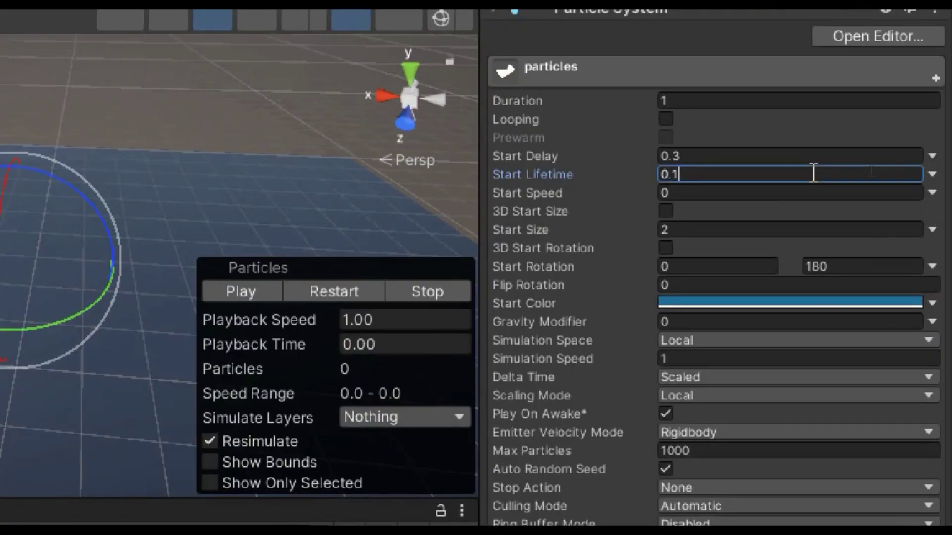
- Set Start Speed to 1.5 and Start Size random between 0.05 and 0.1
{"action": "left_click", "coordinate": [687, 194]}
{"action": "type", "text": "1.5"}
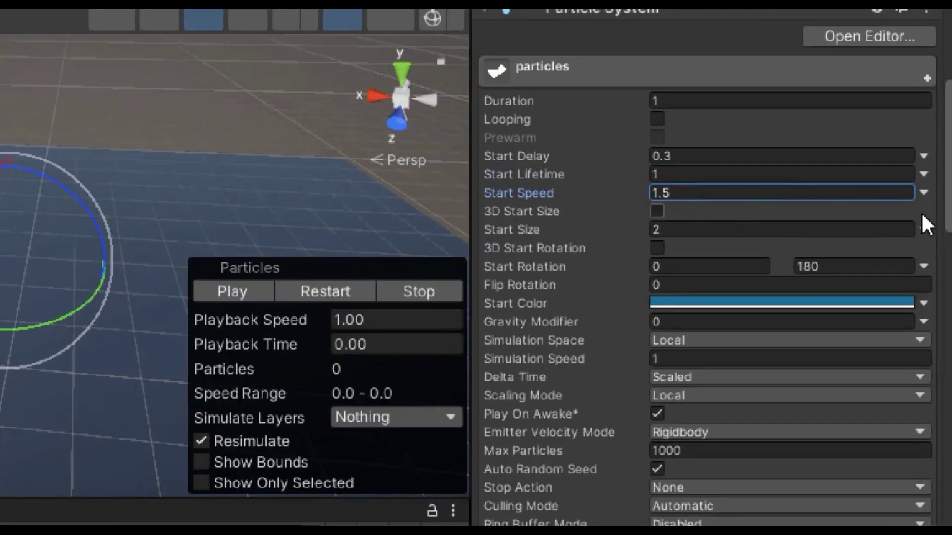
{"action": "left_click", "coordinate": [932, 229]}
{"action": "left_click", "coordinate": [852, 306]}
{"action": "left_click", "coordinate": [709, 229]}
{"action": "type", "text": "0.05"}
{"action": "left_click", "coordinate": [860, 229]}
{"action": "type", "text": "0.1"}
- Set Emission Rate over Time to 0 with a random burst Count of 14–20
{"action": "scroll", "coordinate": [704, 278], "scroll_direction": "down", "scroll_amount": 10}
{"action": "left_click", "coordinate": [555, 106]}
{"action": "left_click", "coordinate": [707, 160]}
{"action": "left_click", "coordinate": [643, 255]}
{"action": "left_click", "coordinate": [744, 338]}
{"action": "left_click_drag", "start_coordinate": [470, 286], "coordinate": [380, 286]}
{"action": "type", "text": "0"}
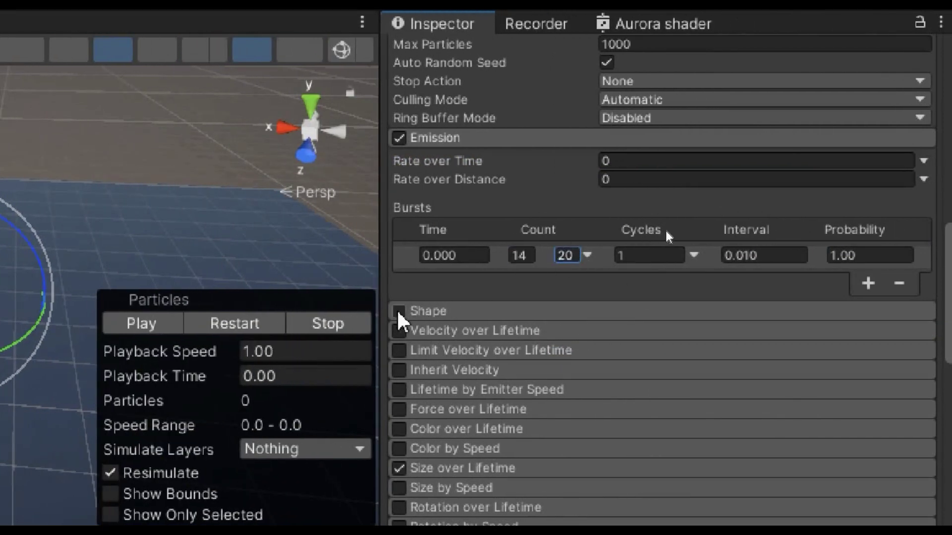
- Enable the Shape module as a Sphere with radius 0.0001
{"action": "left_click", "coordinate": [399, 311]}
{"action": "left_click", "coordinate": [659, 334]}
{"action": "left_click", "coordinate": [652, 347]}
{"action": "left_click_drag", "start_coordinate": [584, 353], "coordinate": [469, 357]}
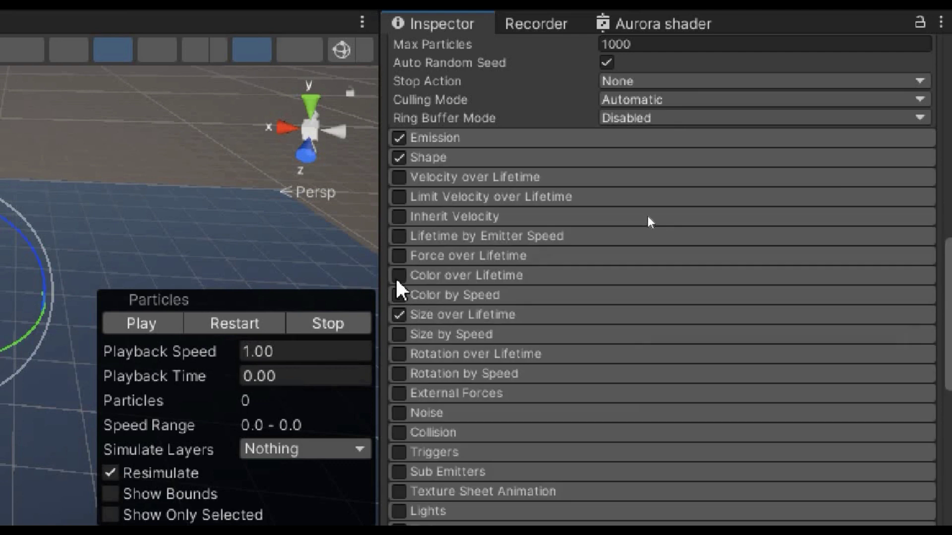
- Enable Color over Lifetime with a gradient fading alpha to transparent
{"action": "left_click", "coordinate": [399, 275]}
{"action": "left_click", "coordinate": [456, 275]}
{"action": "left_click", "coordinate": [684, 298]}
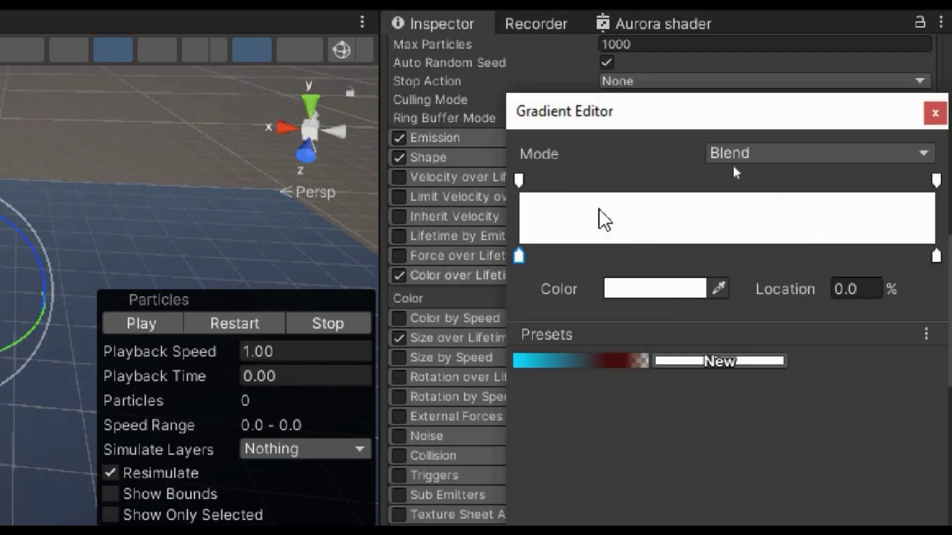
{"action": "left_click", "coordinate": [936, 180]}
{"action": "left_click_drag", "start_coordinate": [665, 286], "coordinate": [595, 298]}
{"action": "left_click", "coordinate": [936, 113]}
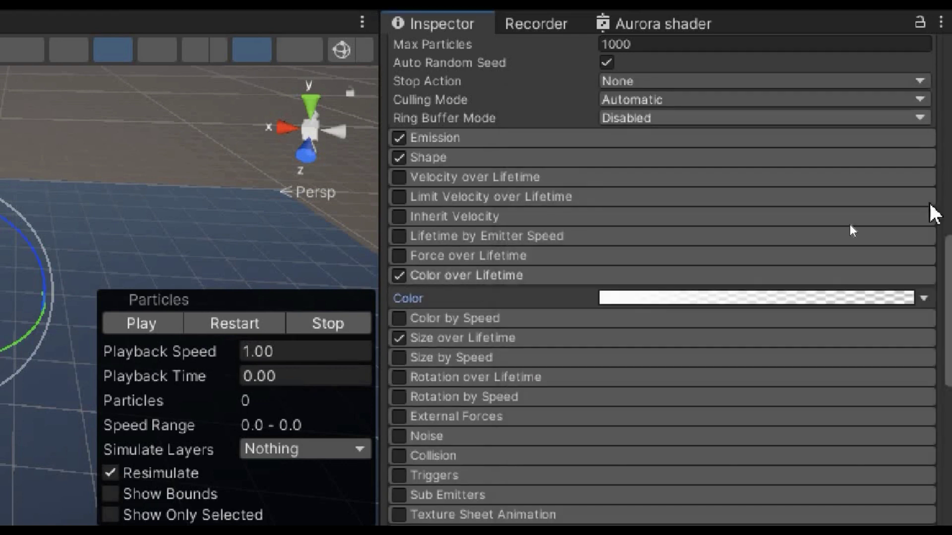
{"action": "left_click", "coordinate": [496, 241]}
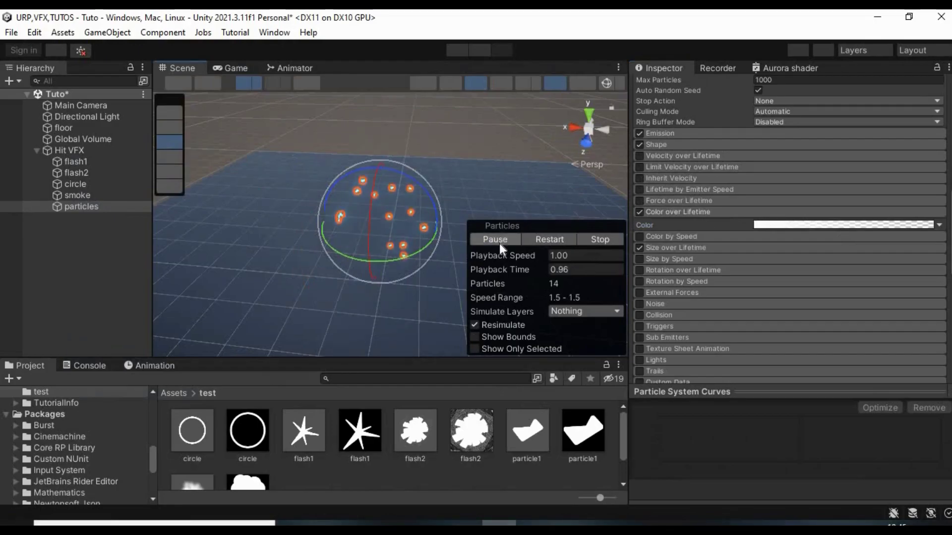
{"action": "left_click", "coordinate": [496, 243]}
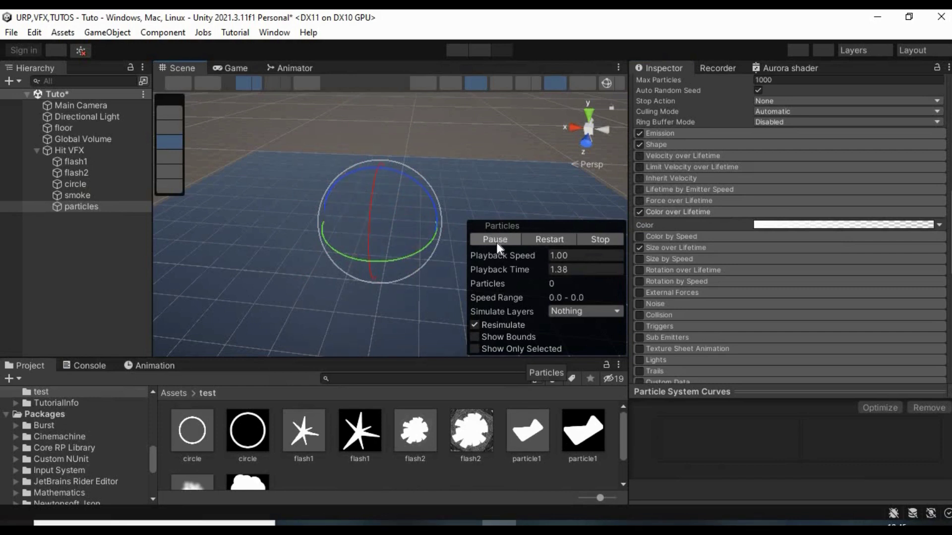